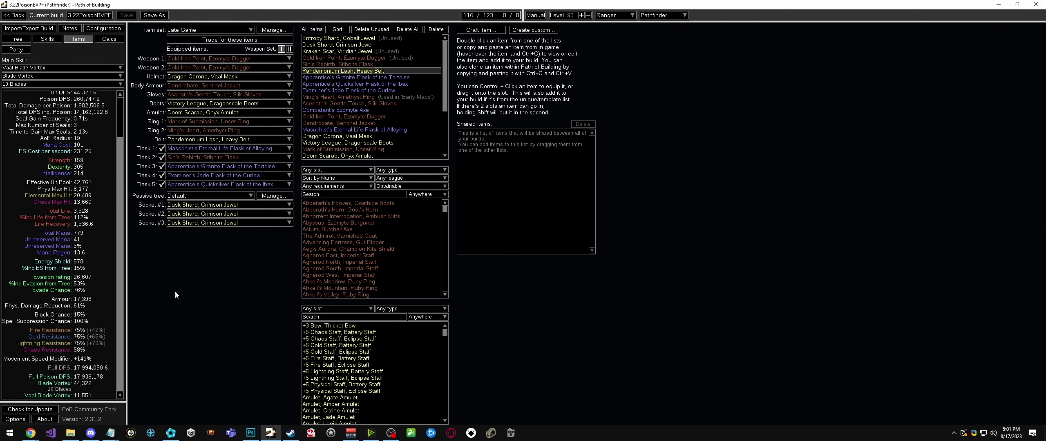
# Step: Review the tooltips of the equipped weapons, gloves, rings, flasks and socketed jewels in the Late Game item set
pyautogui.moveTo(221, 62)
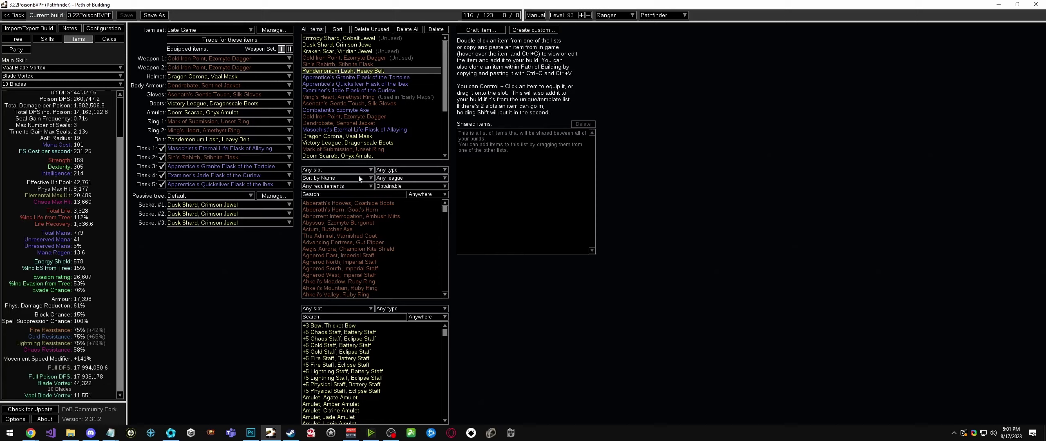
pyautogui.moveTo(281, 62)
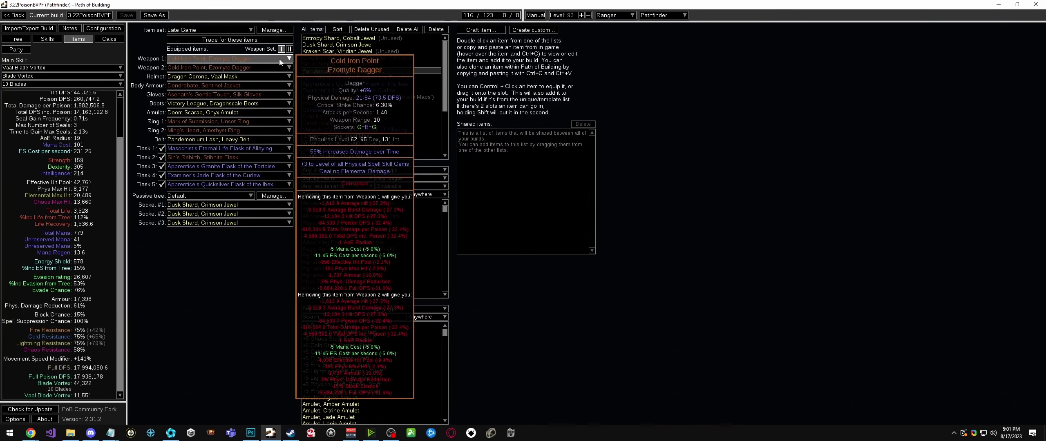
pyautogui.moveTo(254, 85)
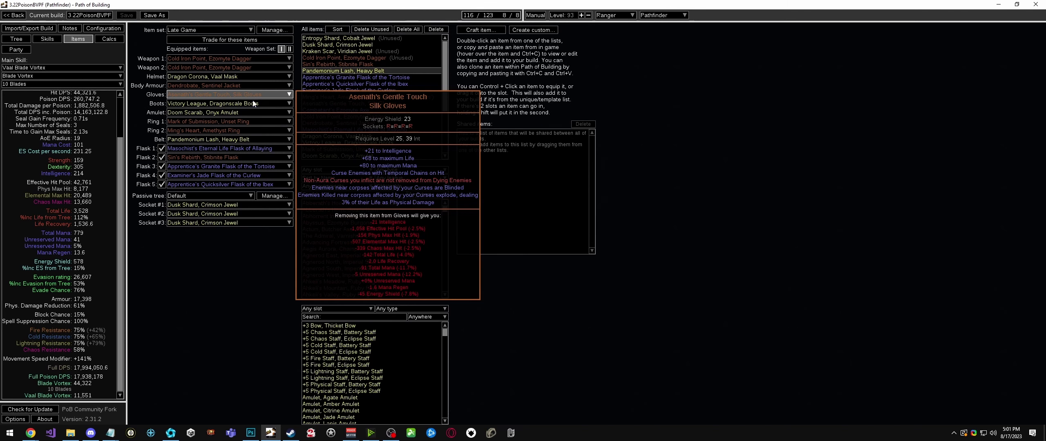
pyautogui.moveTo(240, 120)
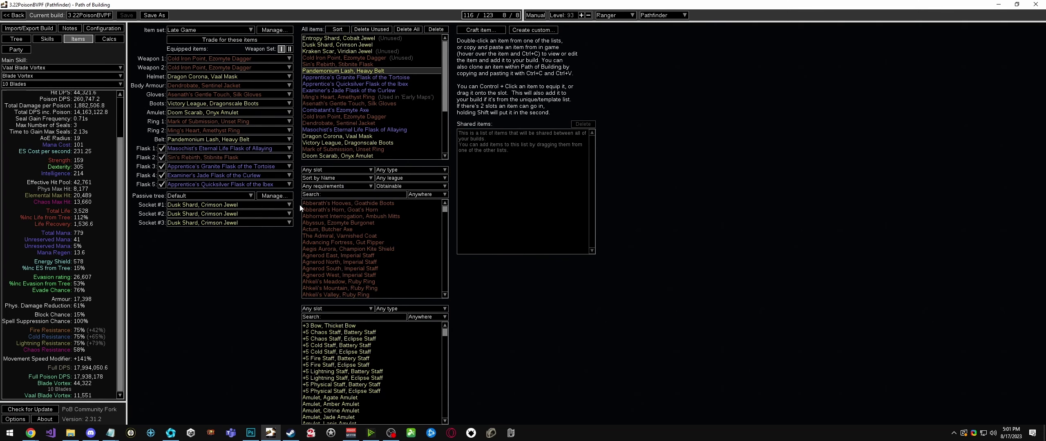
pyautogui.moveTo(252, 157)
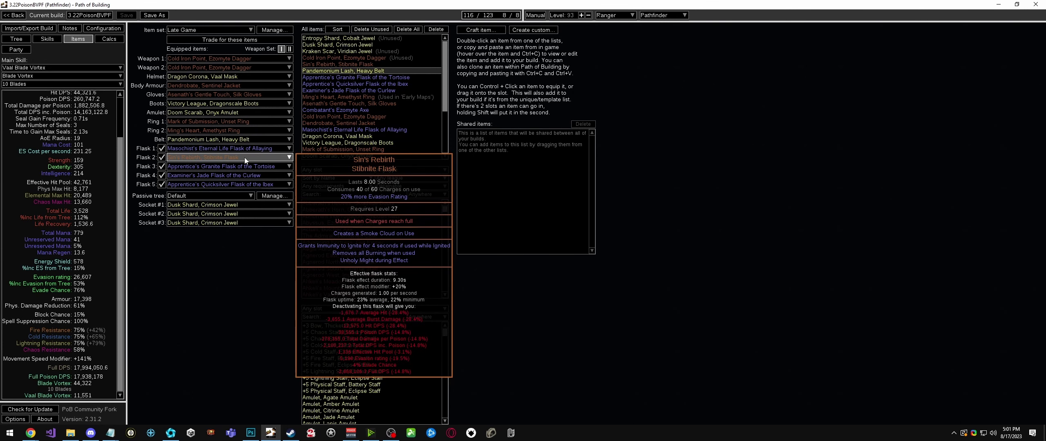
pyautogui.moveTo(236, 134)
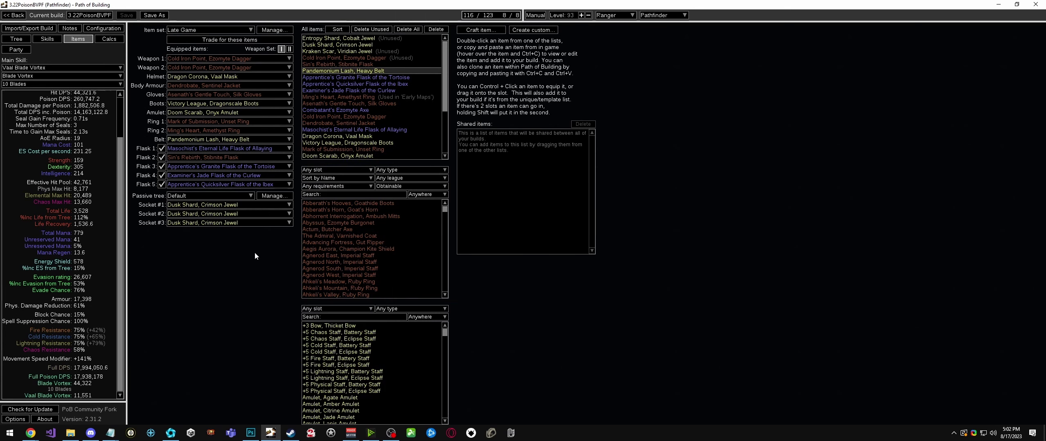
pyautogui.moveTo(218, 209)
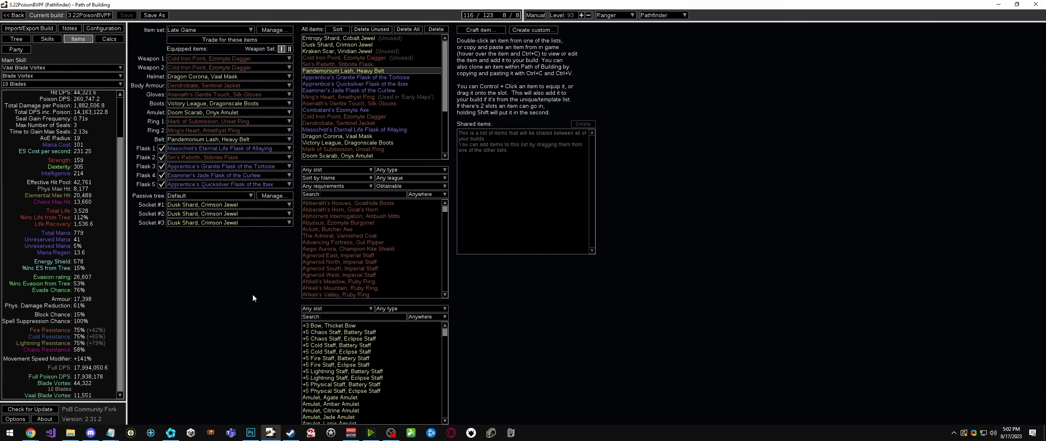
pyautogui.moveTo(303, 284)
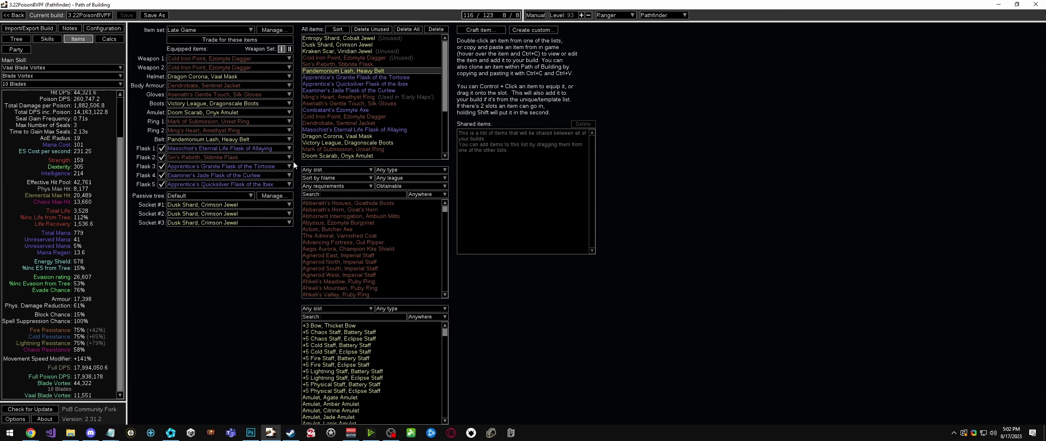
# Step: Switch the item set to Early Maps
pyautogui.moveTo(278, 178)
pyautogui.click(234, 31)
pyautogui.moveTo(216, 39)
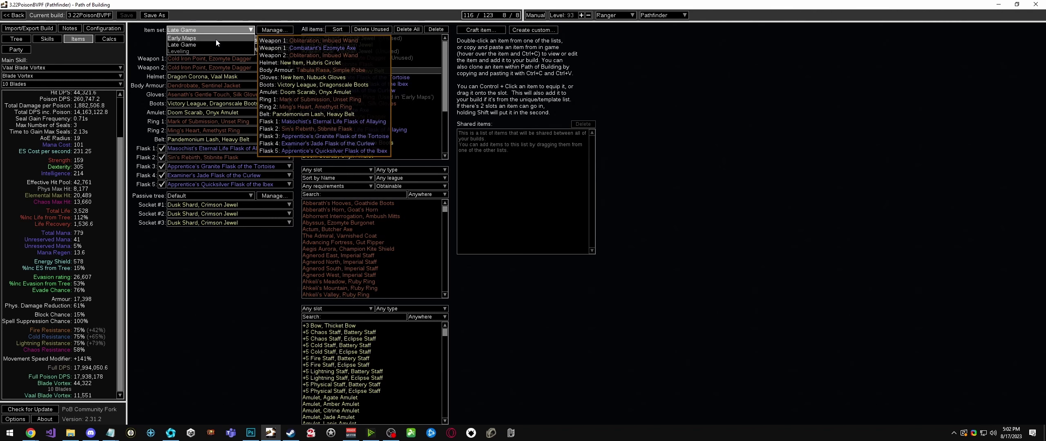
pyautogui.click(216, 40)
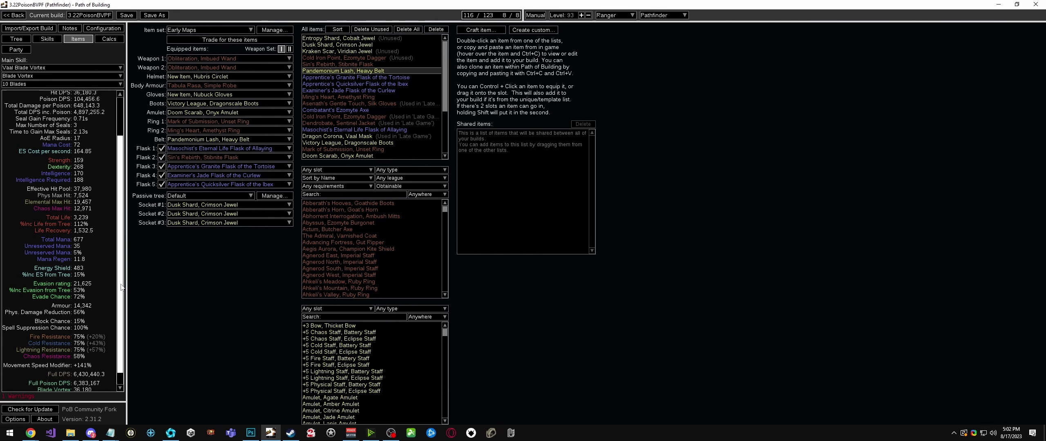
# Step: Review the build's damage, defence and resistance stats for the Early Maps set and inspect its Obliteration wand
pyautogui.scroll(-2, 115, 323)
pyautogui.scroll(3, 116, 323)
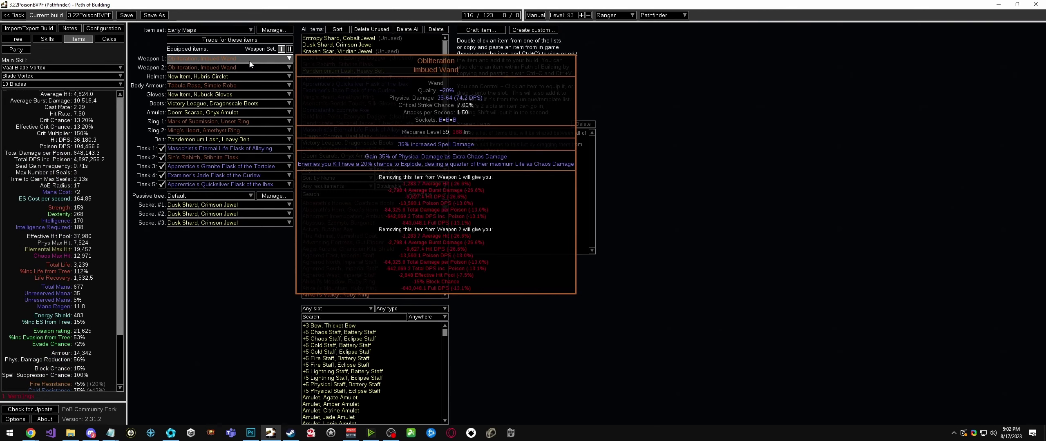
pyautogui.moveTo(120, 158); pyautogui.dragTo(122, 212)
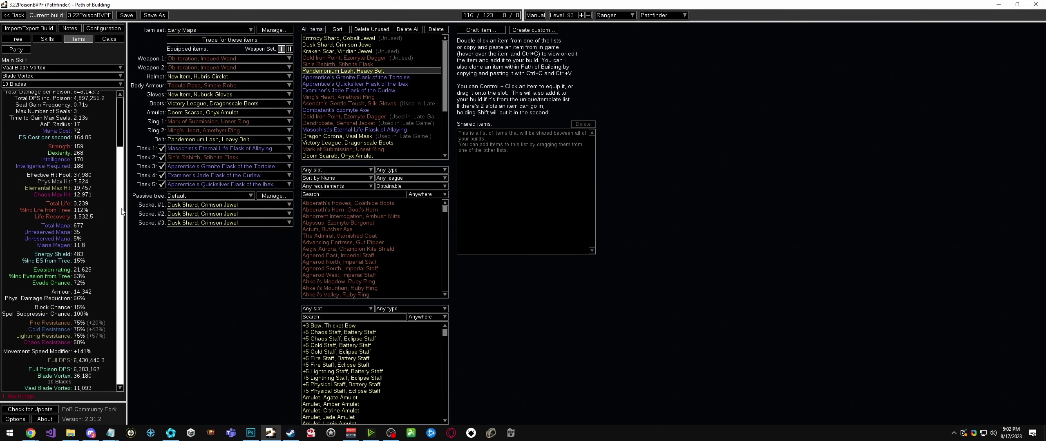
pyautogui.scroll(2, 113, 183)
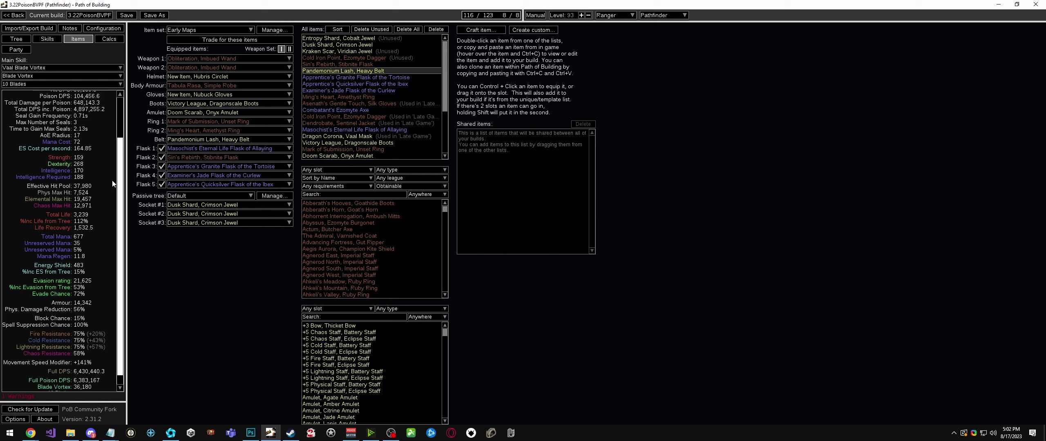
pyautogui.scroll(-1, 113, 184)
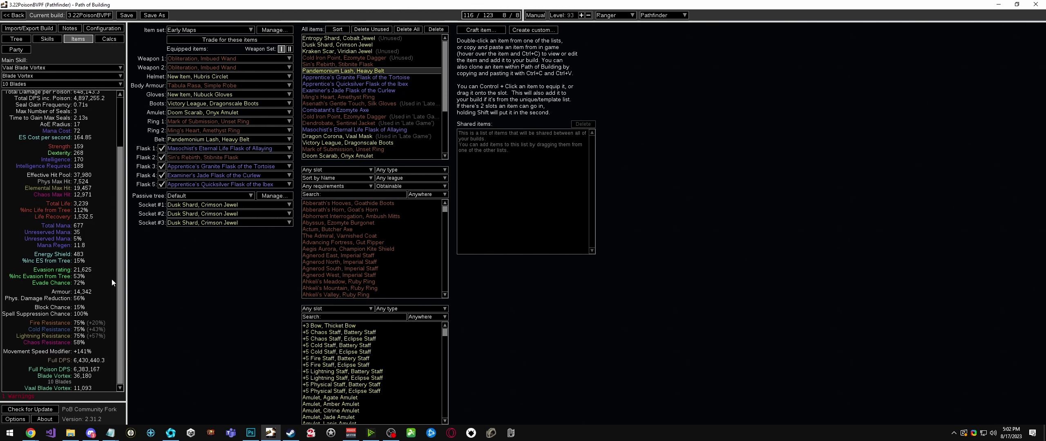
pyautogui.scroll(5, 121, 331)
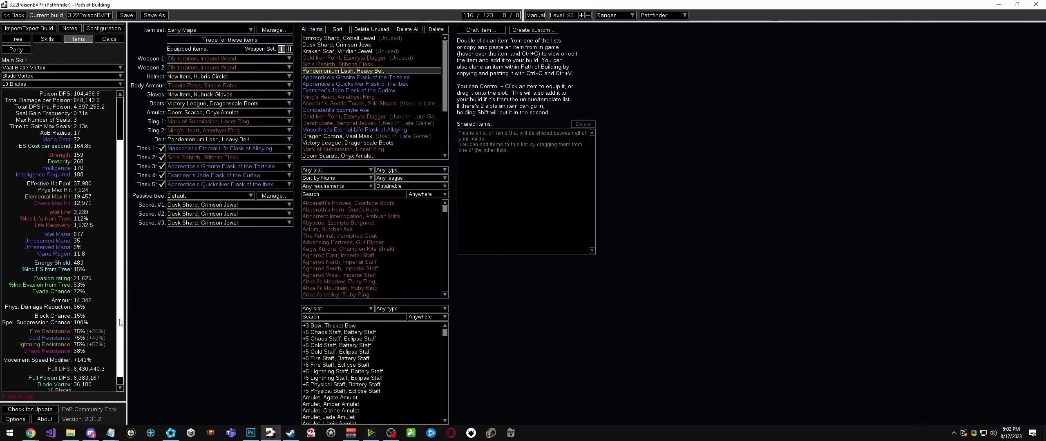
pyautogui.moveTo(238, 71)
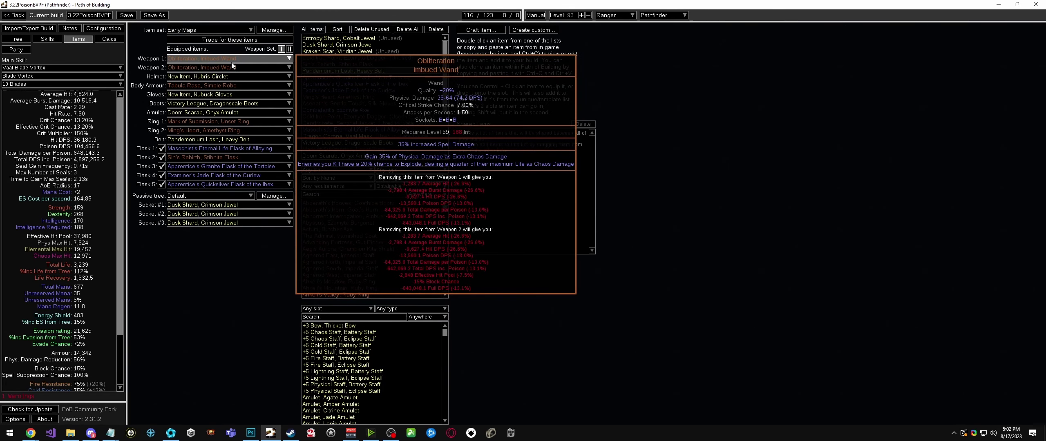
# Step: Equip the corrupted Tabula Rasa with +2 to Level of Socketed AoE Gems as body armour and check the DPS stats
pyautogui.click(231, 87)
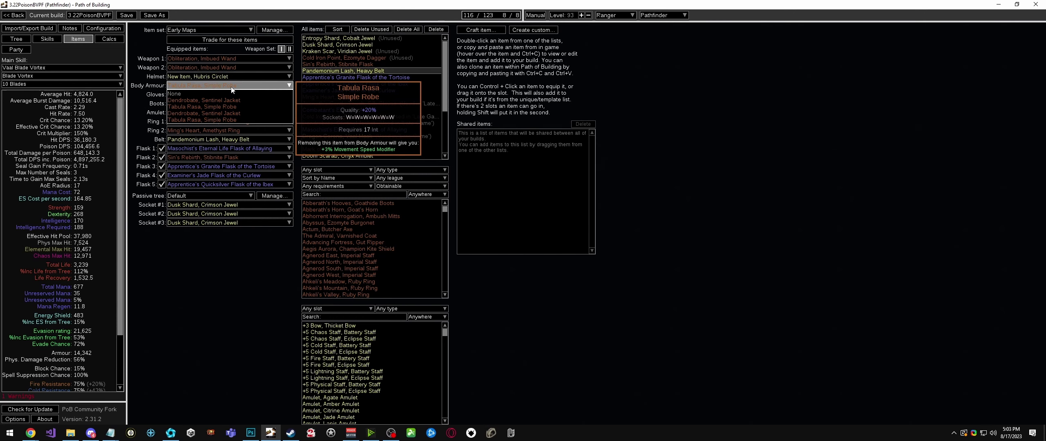
pyautogui.click(214, 107)
pyautogui.scroll(-3, 114, 224)
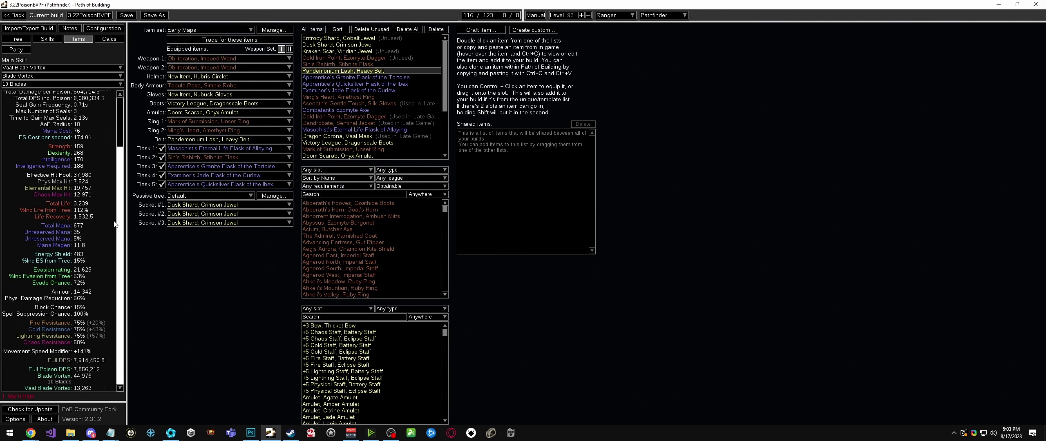
# Step: Try the second-listed Dendrobate, Sentinel Jacket as body armour, then re-equip the corrupted Tabula Rasa with +2 AoE gems
pyautogui.click(229, 85)
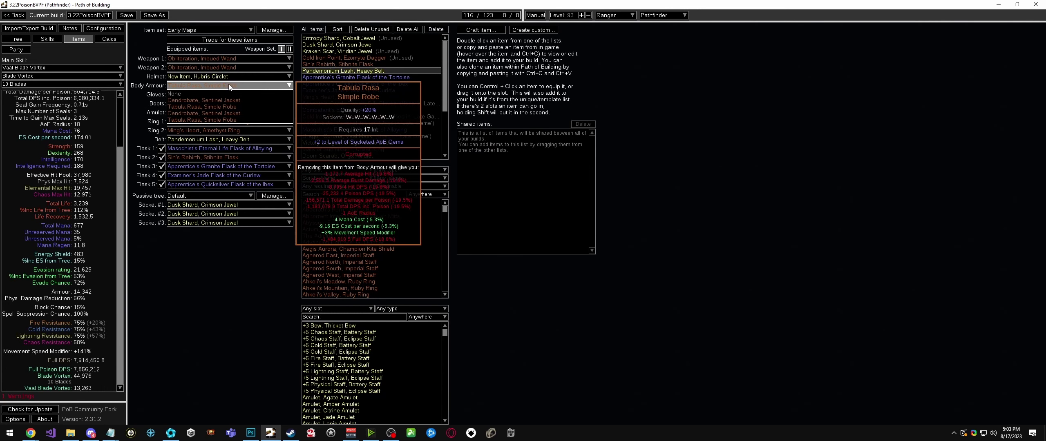
pyautogui.click(214, 115)
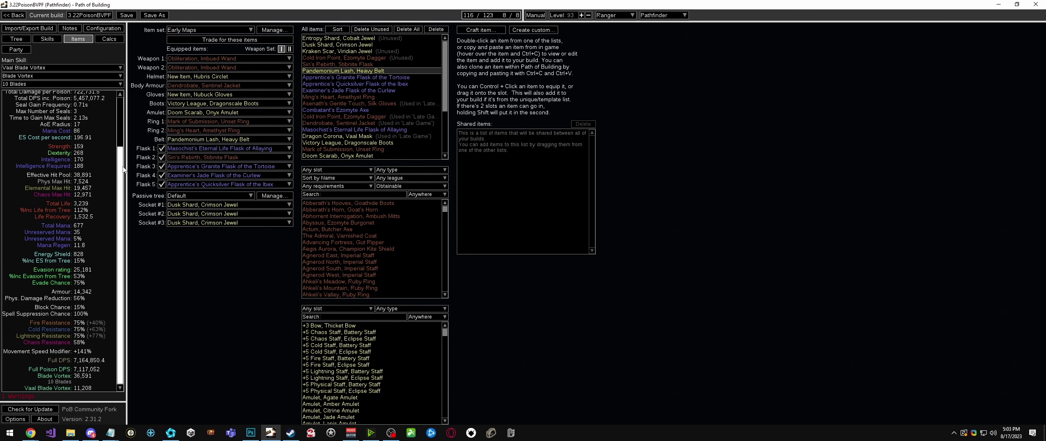
pyautogui.moveTo(123, 169); pyautogui.dragTo(120, 130)
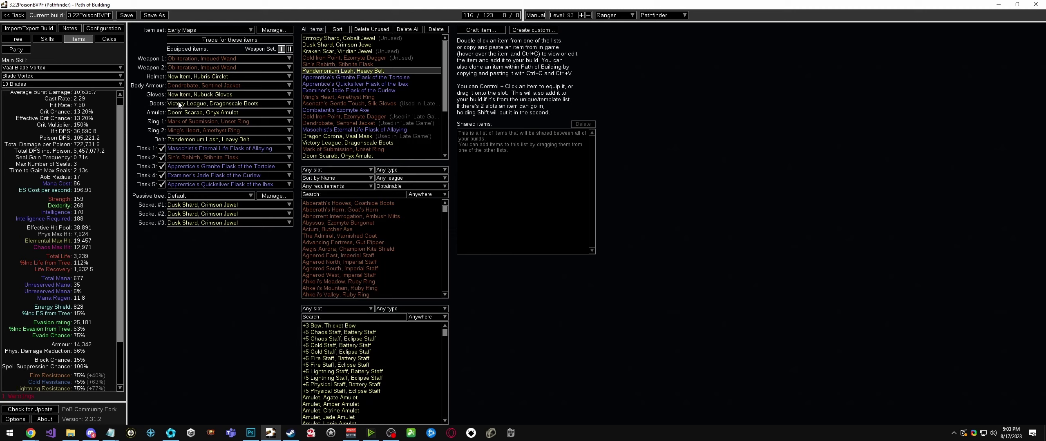
pyautogui.click(200, 86)
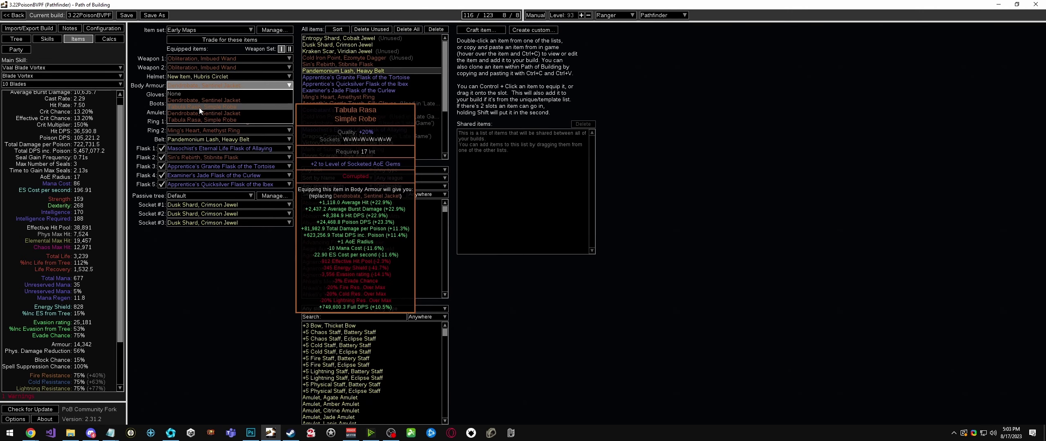
pyautogui.click(199, 107)
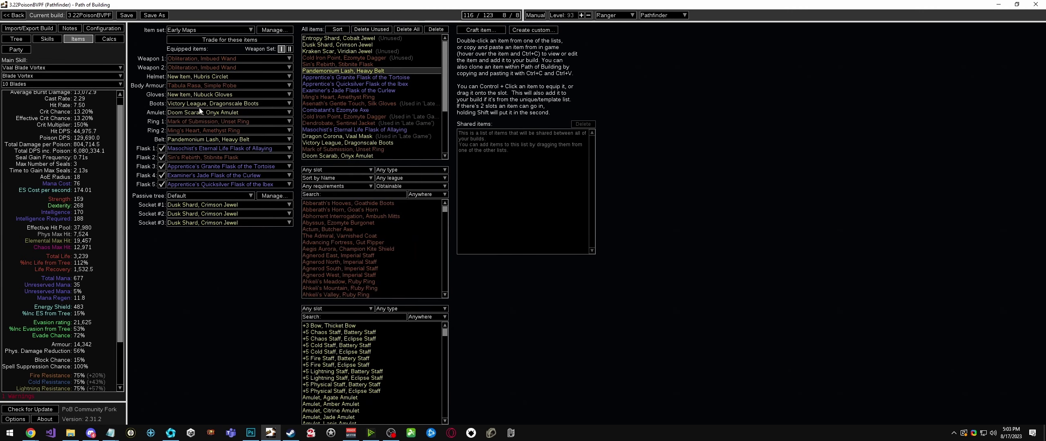
# Step: Put the plain, uncorrupted Tabula Rasa, Simple Robe back in the body armour slot
pyautogui.click(218, 83)
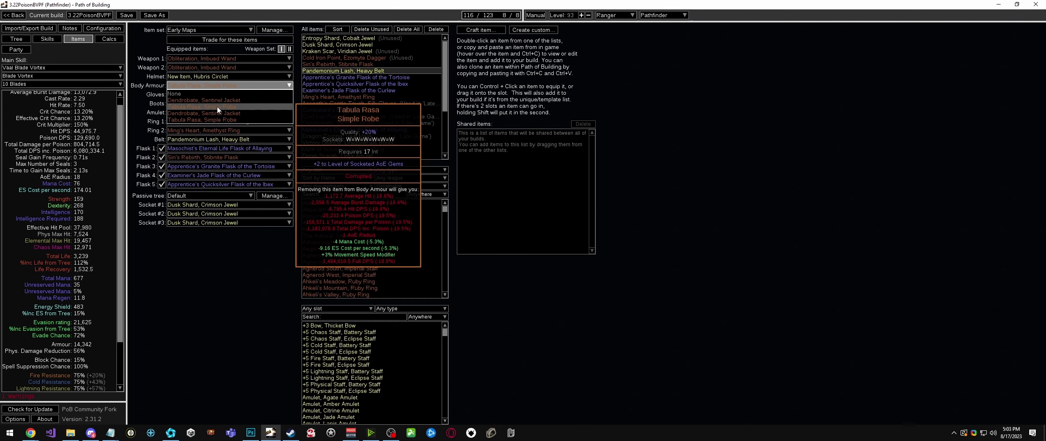
pyautogui.click(226, 294)
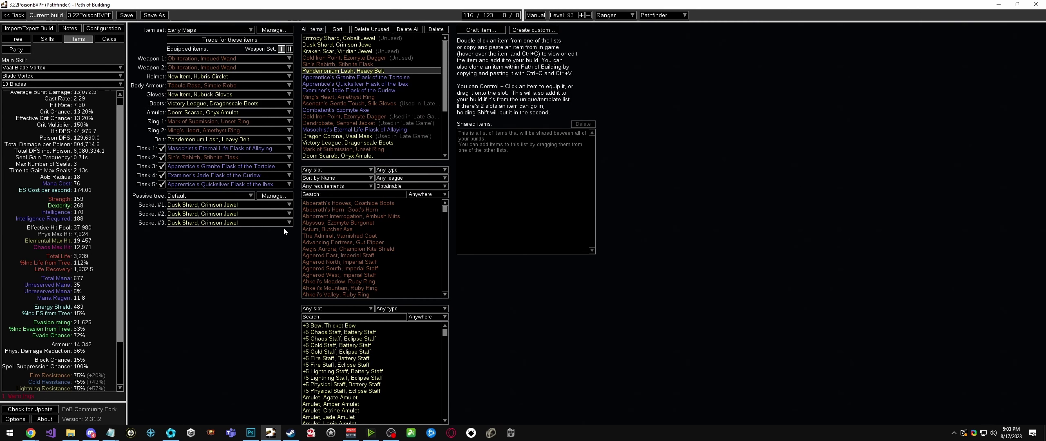
pyautogui.click(212, 84)
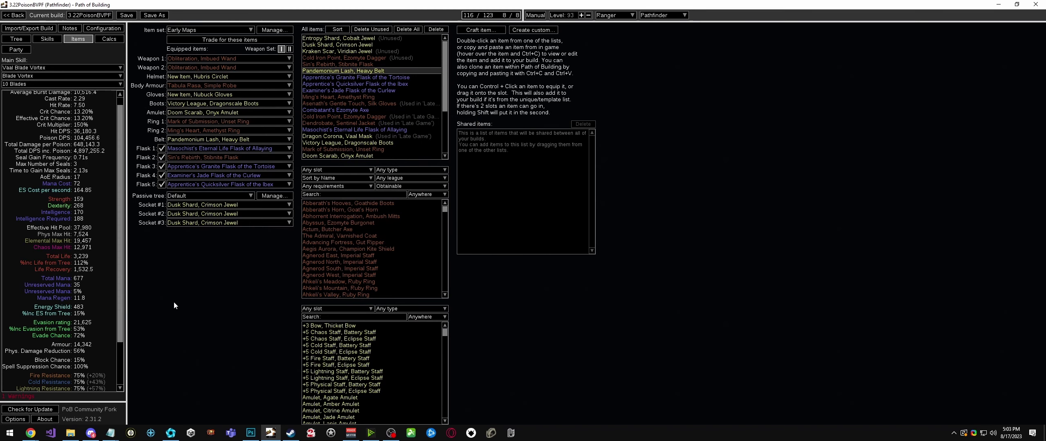
# Step: Inspect the equipped rings, flasks and Nubuck Gloves, and compare the corrupted Dendrobate option for body armour without equipping it
pyautogui.moveTo(246, 121)
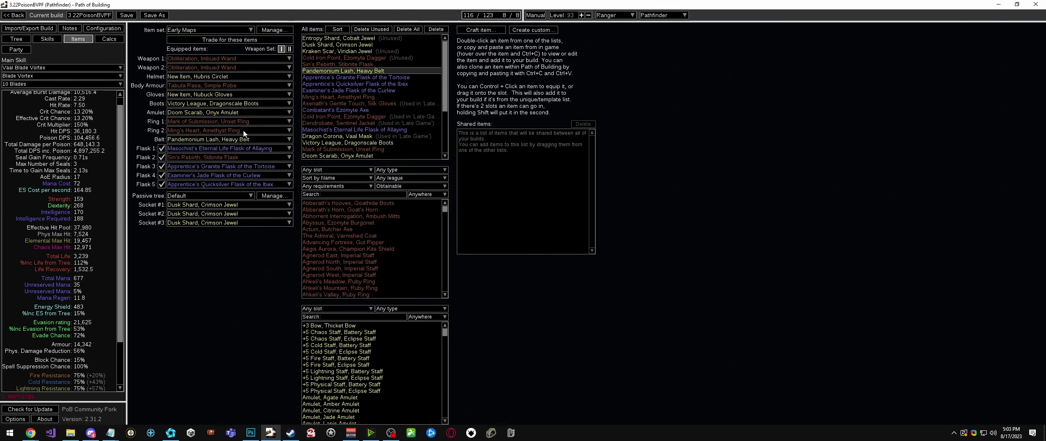
pyautogui.moveTo(251, 160)
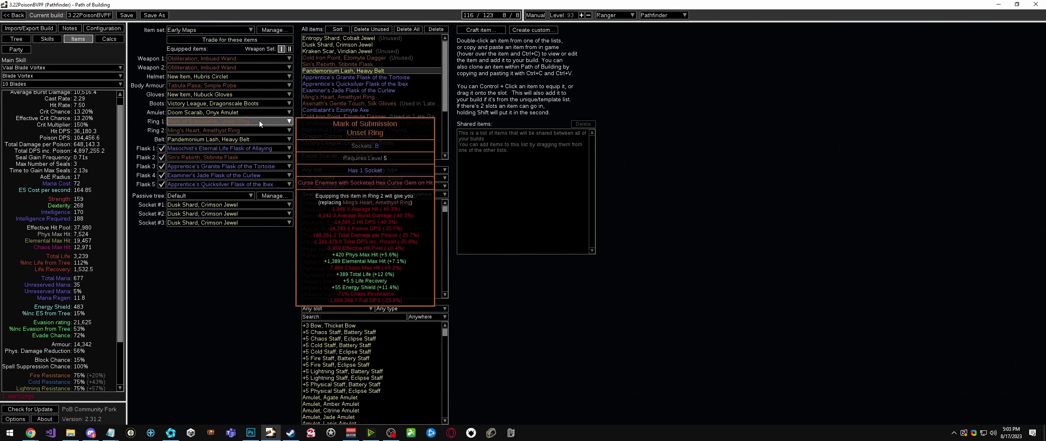
pyautogui.moveTo(241, 83)
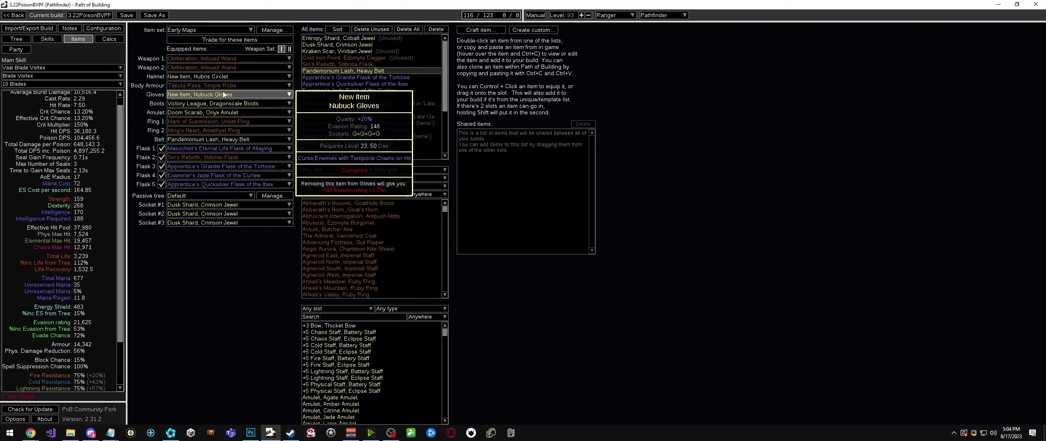
pyautogui.click(224, 84)
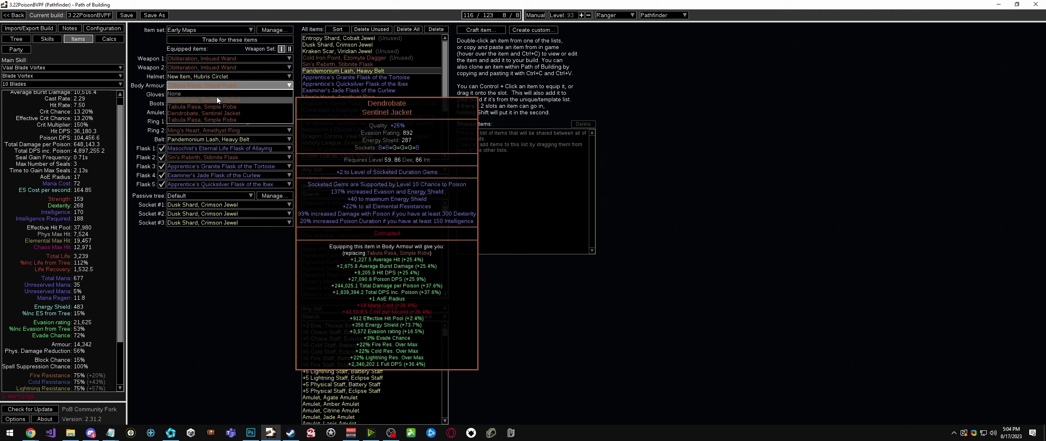
pyautogui.click(201, 309)
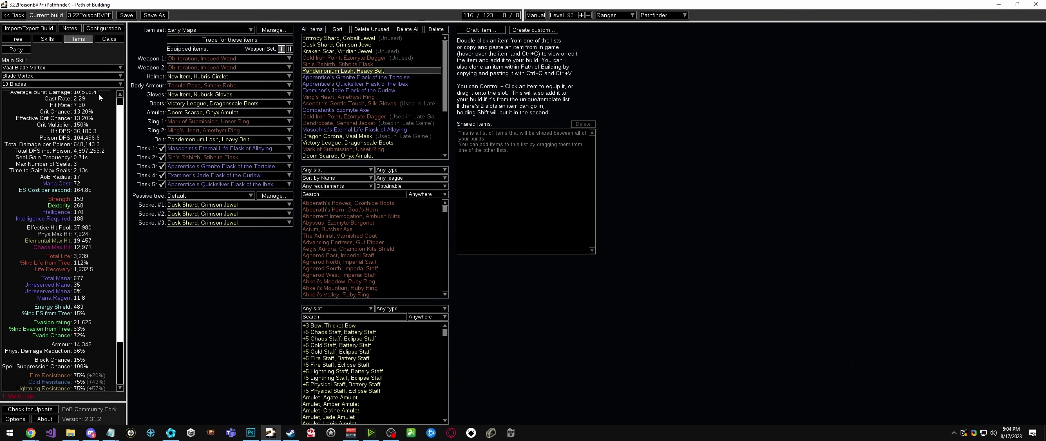
# Step: Switch the build's skill set from Bossing to Mapping and show the gems of the Phase Run, Flame Dash group
pyautogui.click(48, 39)
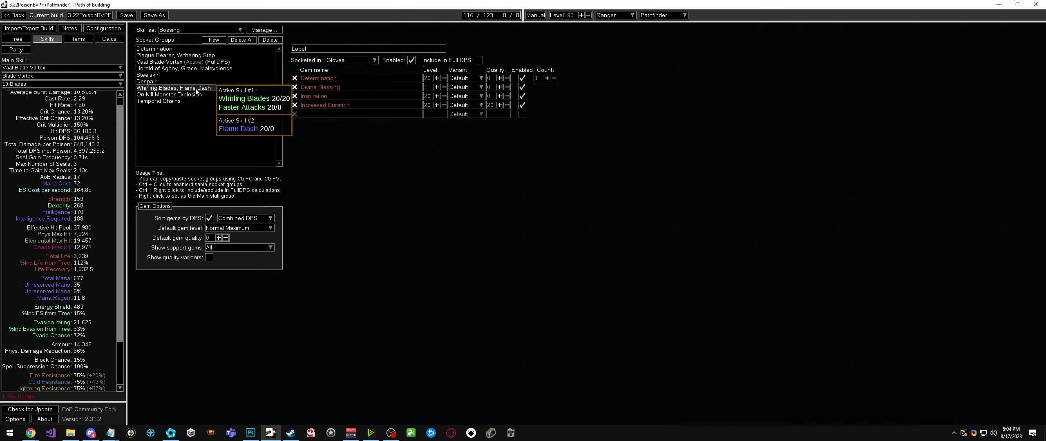
pyautogui.click(187, 30)
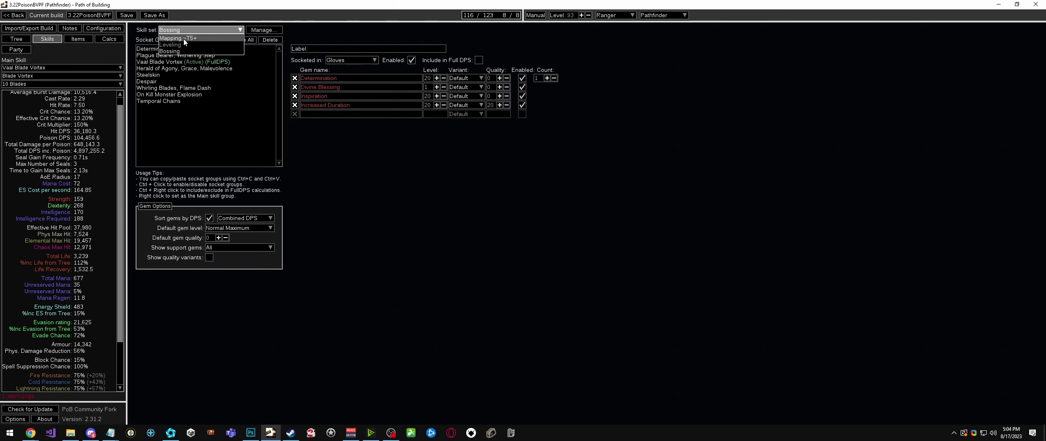
pyautogui.click(183, 38)
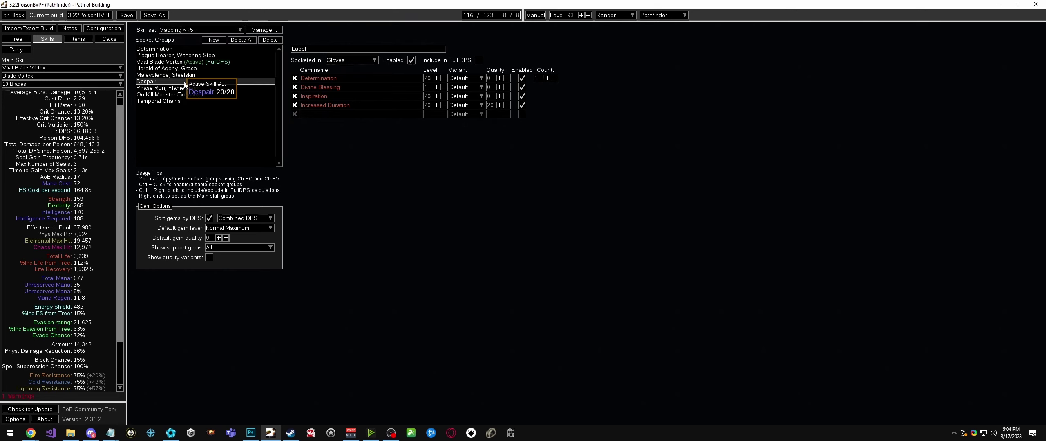
pyautogui.click(264, 89)
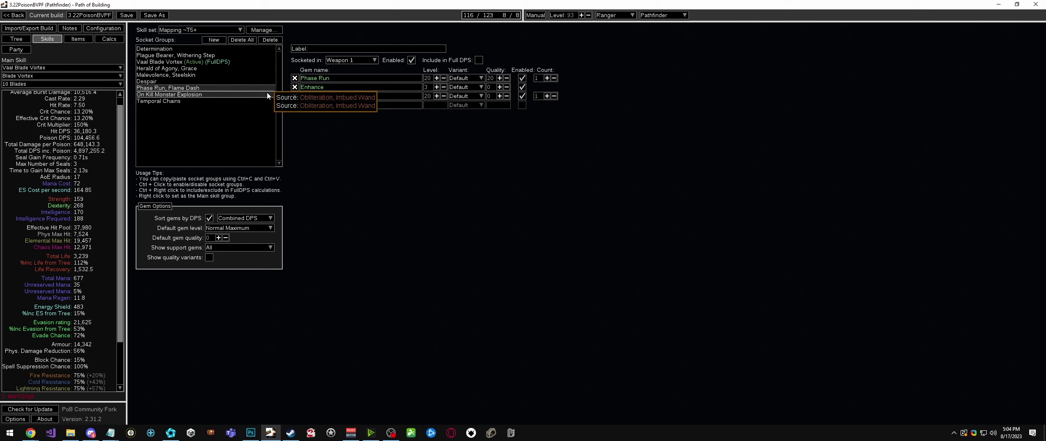
# Step: Review the build's damage and defence stats, then inspect the gems in the Vaal Blade Vortex socket group
pyautogui.click(217, 125)
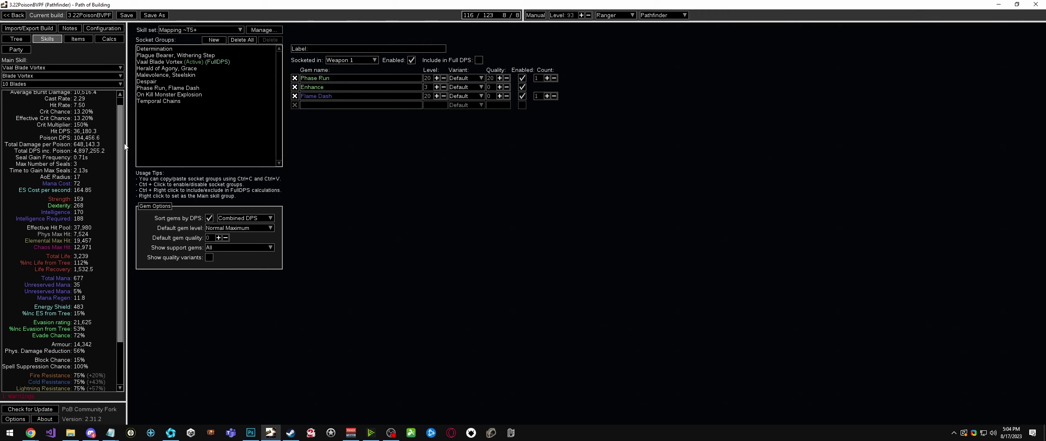
pyautogui.moveTo(125, 146); pyautogui.dragTo(124, 201)
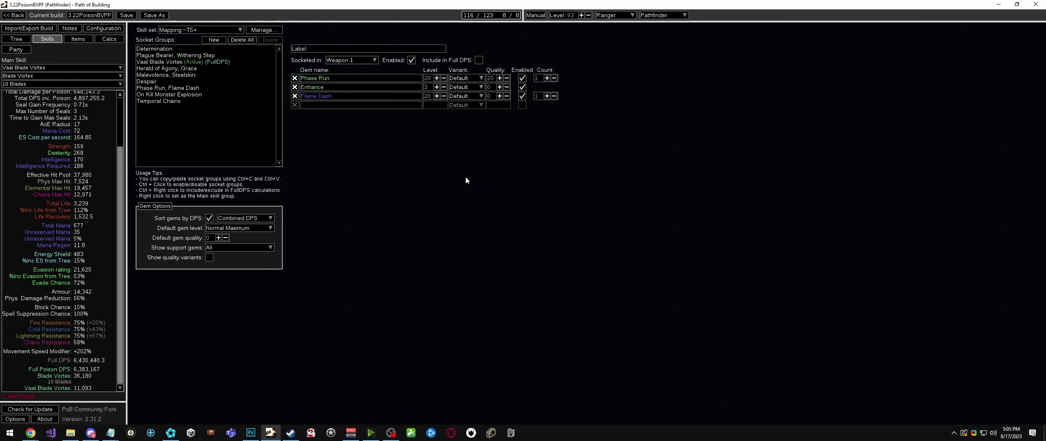
pyautogui.click(196, 61)
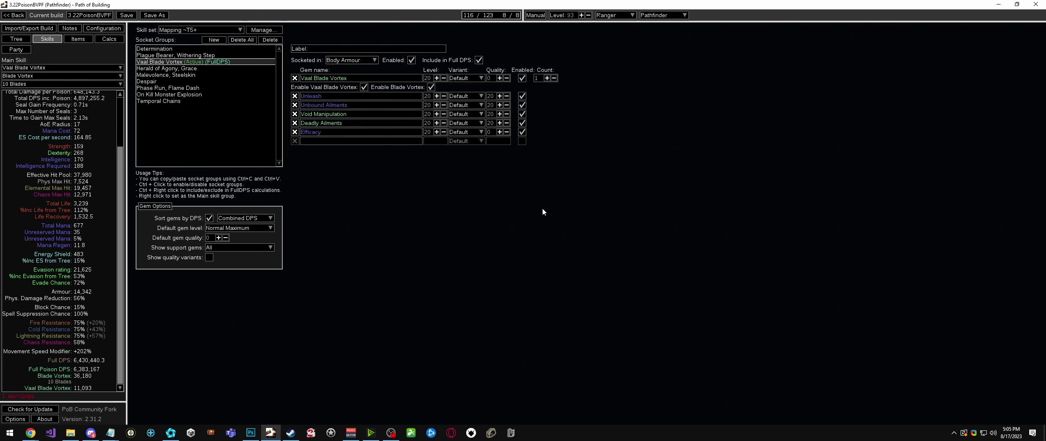
pyautogui.moveTo(420, 79)
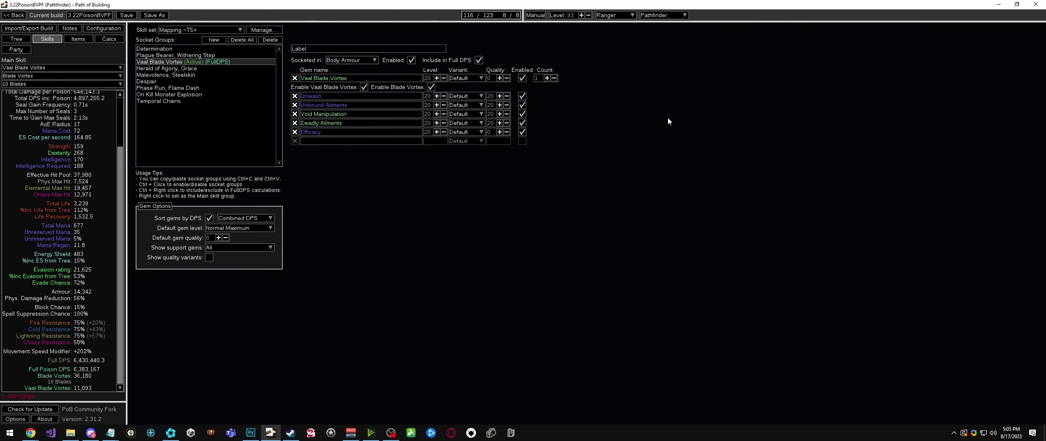
pyautogui.moveTo(373, 95)
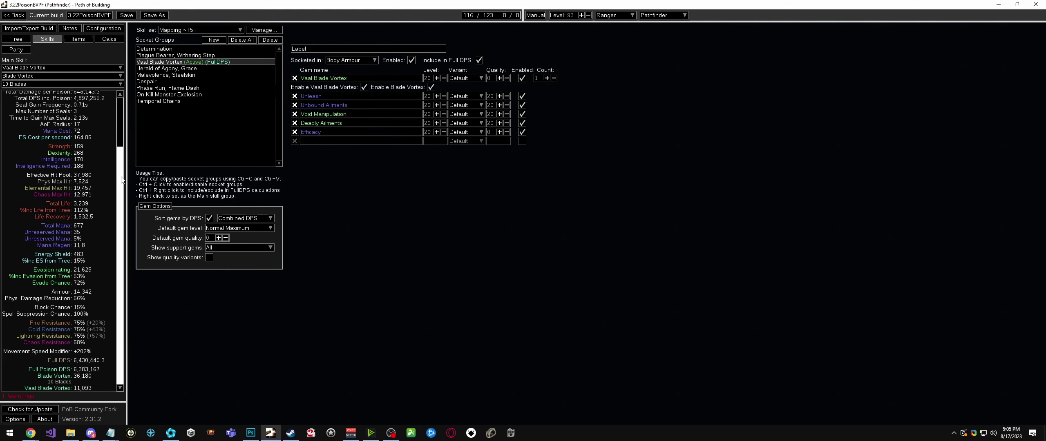
# Step: Disable Vaal Blade Vortex in its socket group to compare the stats with Blade Vortex alone, then re-enable it
pyautogui.click(364, 87)
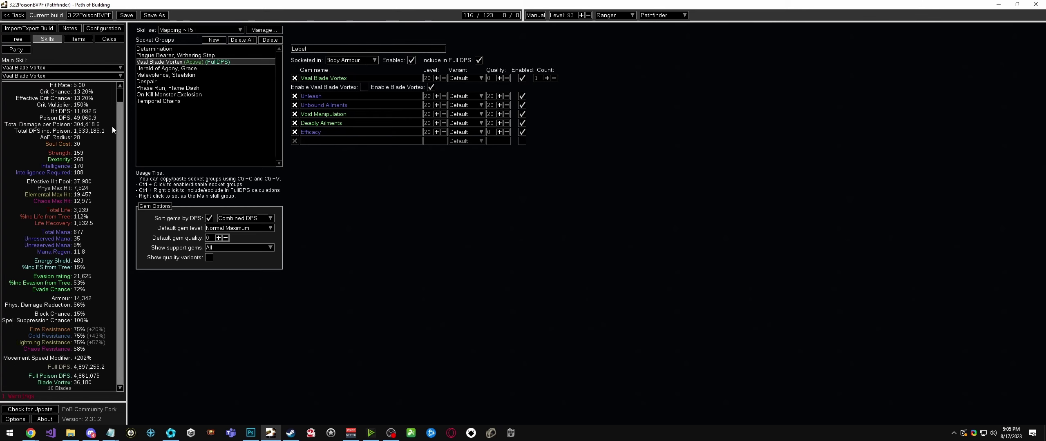
pyautogui.scroll(2, 112, 126)
pyautogui.moveTo(378, 104)
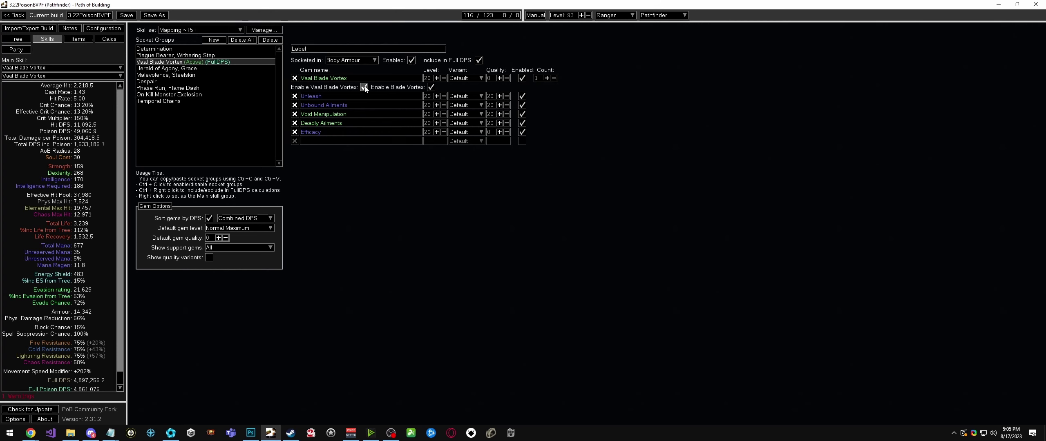
# Step: Show the detailed calculations for the Vaal Blade Vortex socket group and examine its damage breakdown
pyautogui.click(113, 41)
pyautogui.moveTo(217, 68)
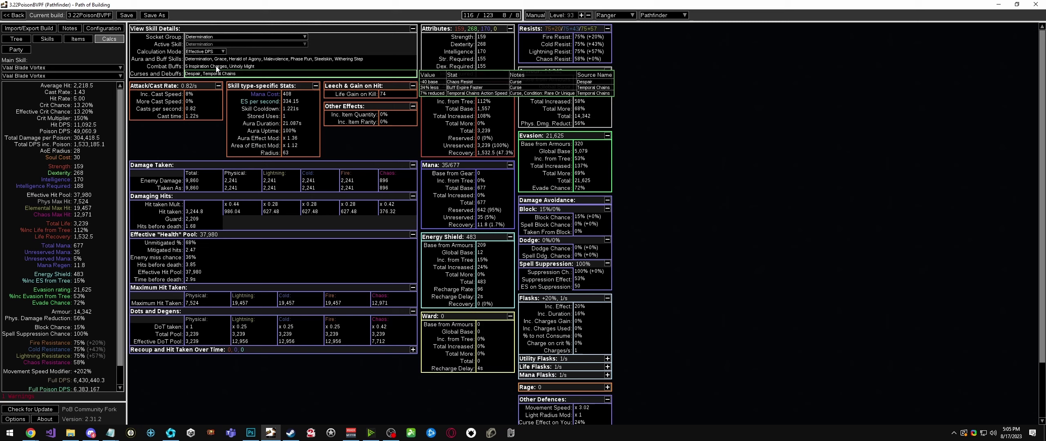
pyautogui.click(245, 37)
pyautogui.click(221, 53)
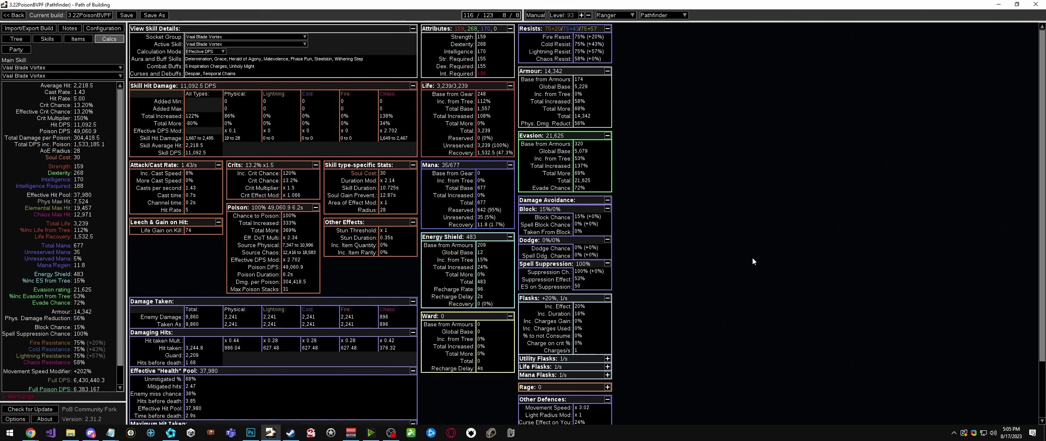
pyautogui.moveTo(393, 191)
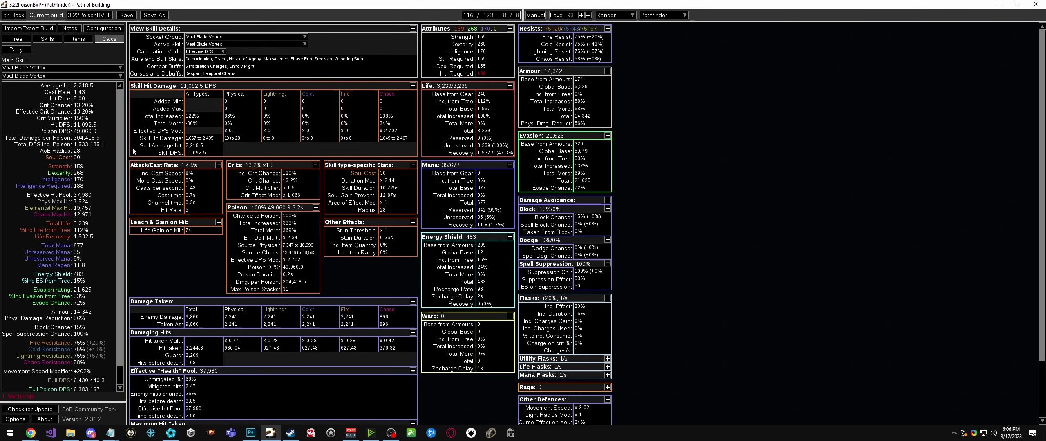
# Step: Inspect the gems of the Herald of Agony, Grace group, the Malevolence, Steelskin group and the Despair group
pyautogui.click(71, 40)
pyautogui.click(12, 40)
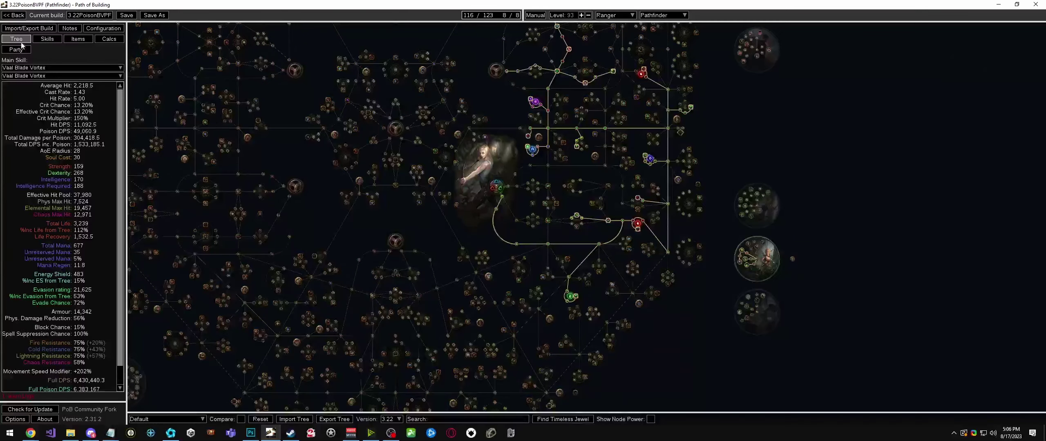
pyautogui.click(49, 39)
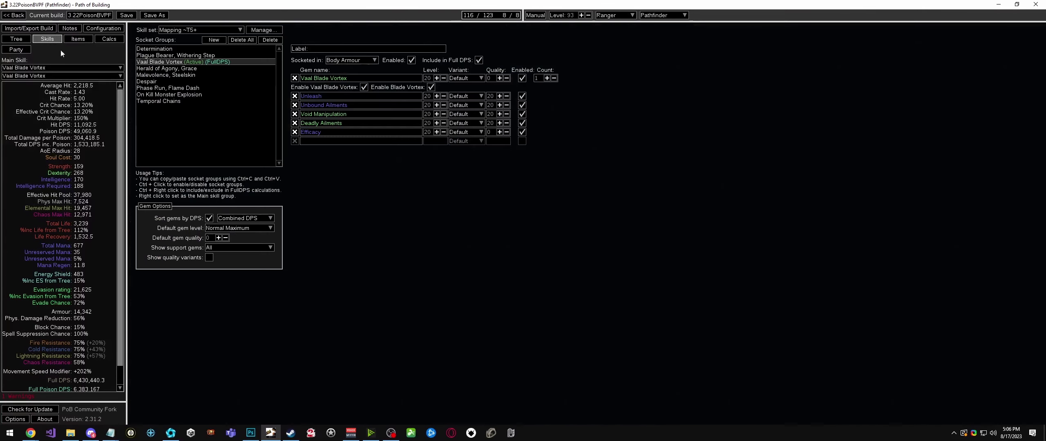
pyautogui.click(193, 70)
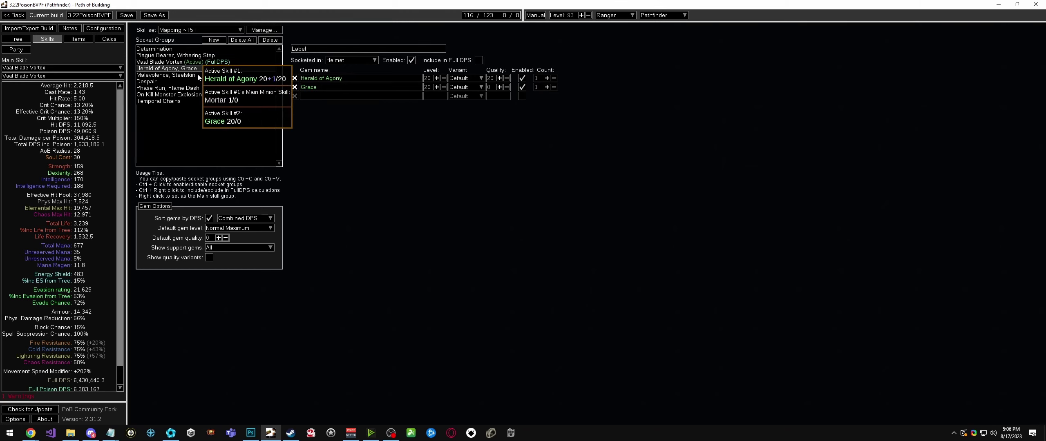
pyautogui.click(176, 76)
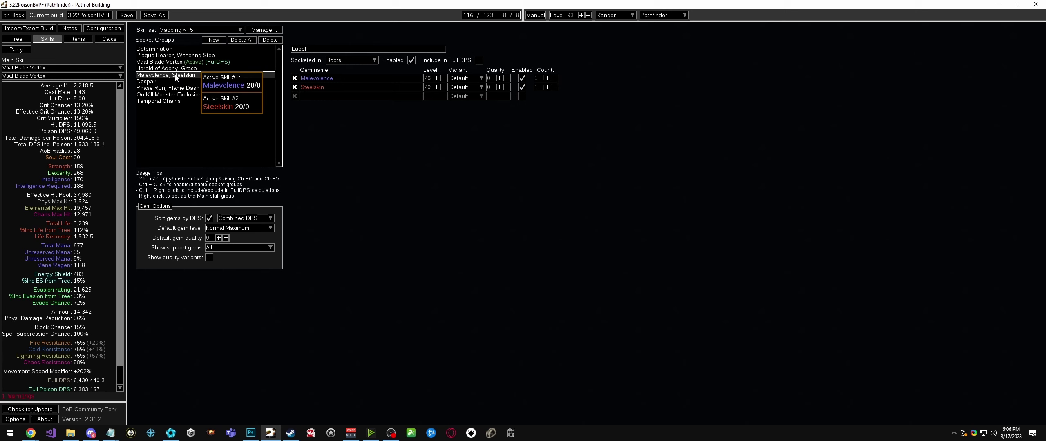
pyautogui.moveTo(358, 90)
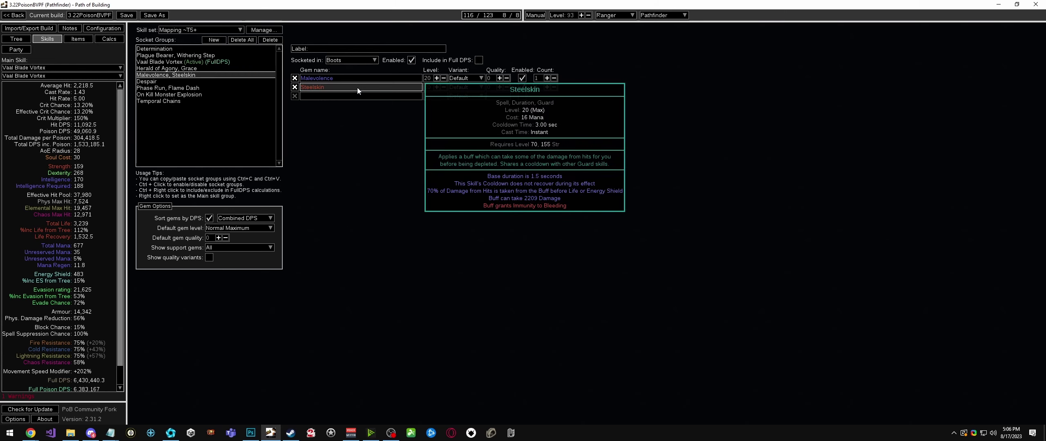
pyautogui.click(192, 81)
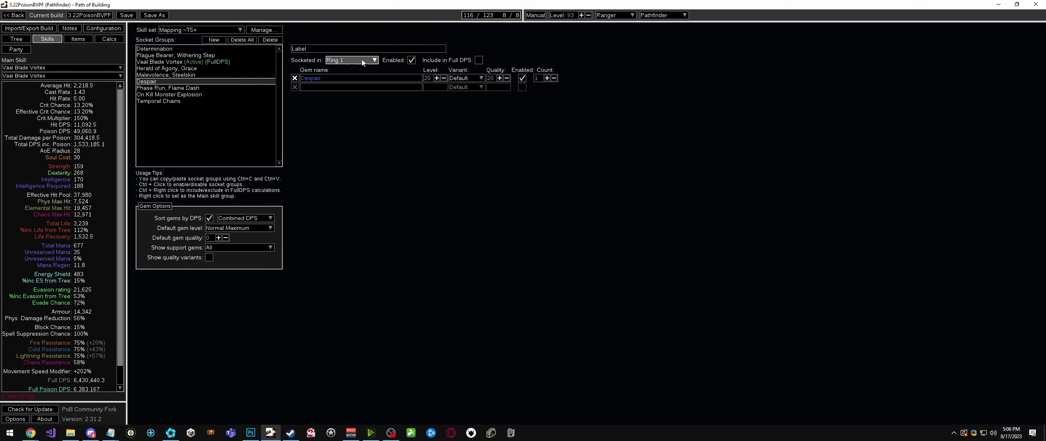
# Step: Look over the Early Maps gear, then check the On Kill Monster Explosion and Phase Run, Flame Dash socket groups
pyautogui.click(79, 39)
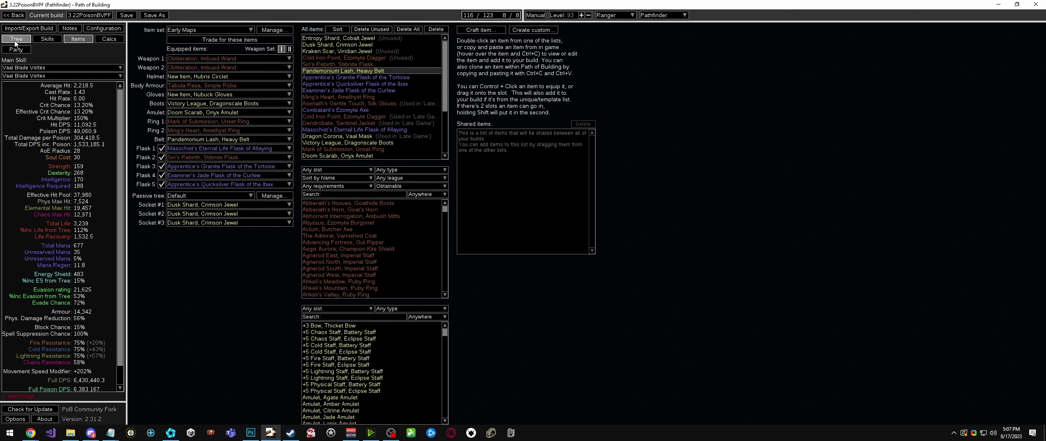
pyautogui.click(45, 41)
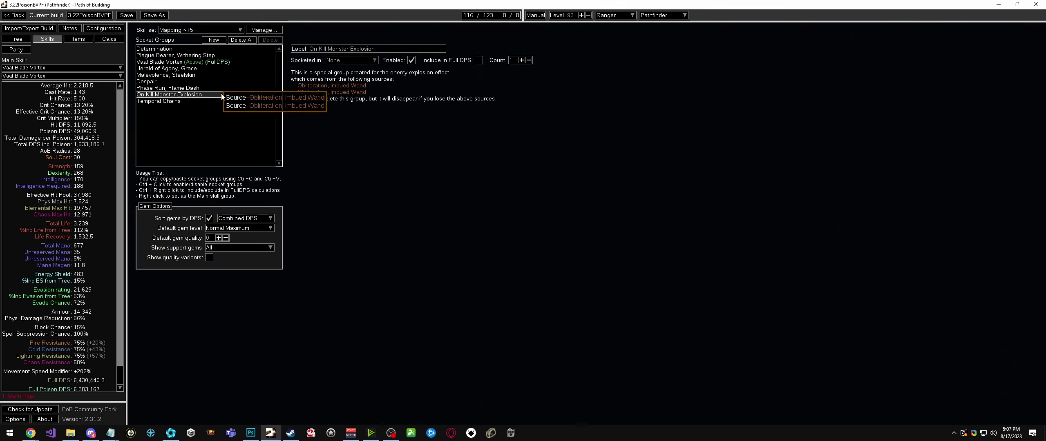
pyautogui.click(176, 88)
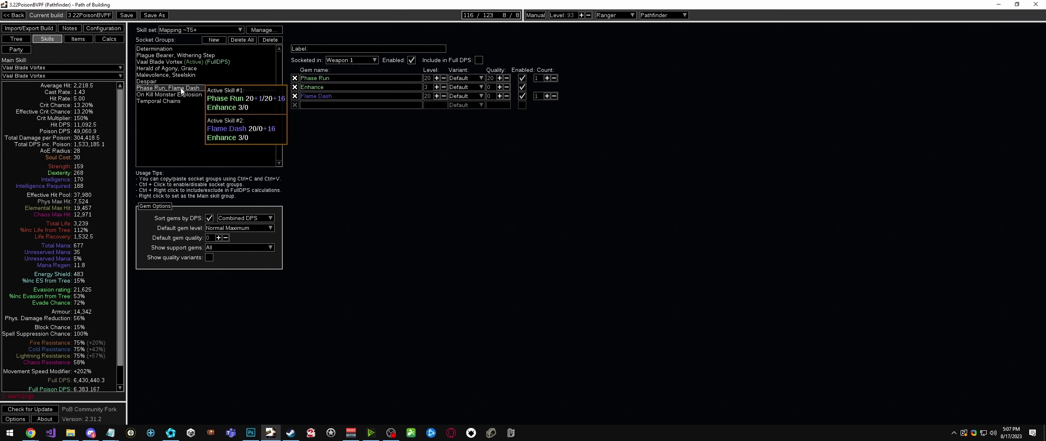
pyautogui.click(250, 132)
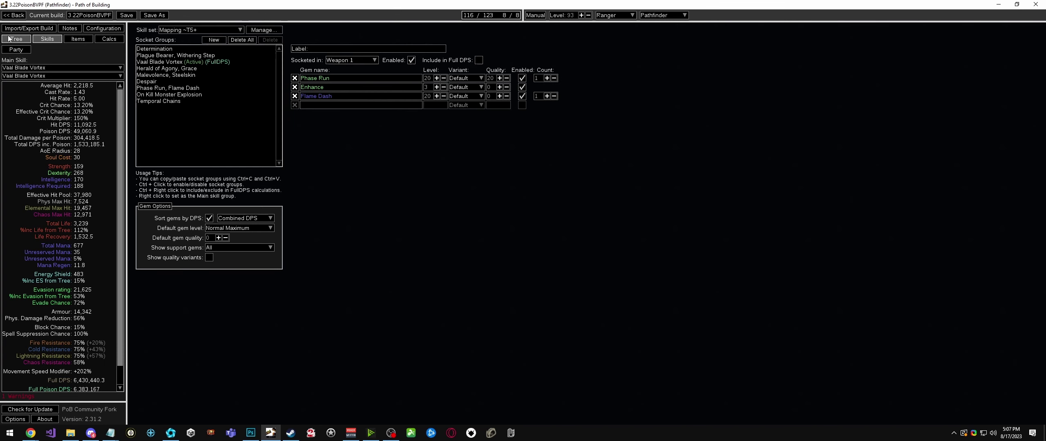
# Step: Examine the passive tree, checking the Poisonous Fangs notable and the Dusk Shard jewel in Socket #3
pyautogui.click(9, 38)
pyautogui.scroll(-3, 413, 271)
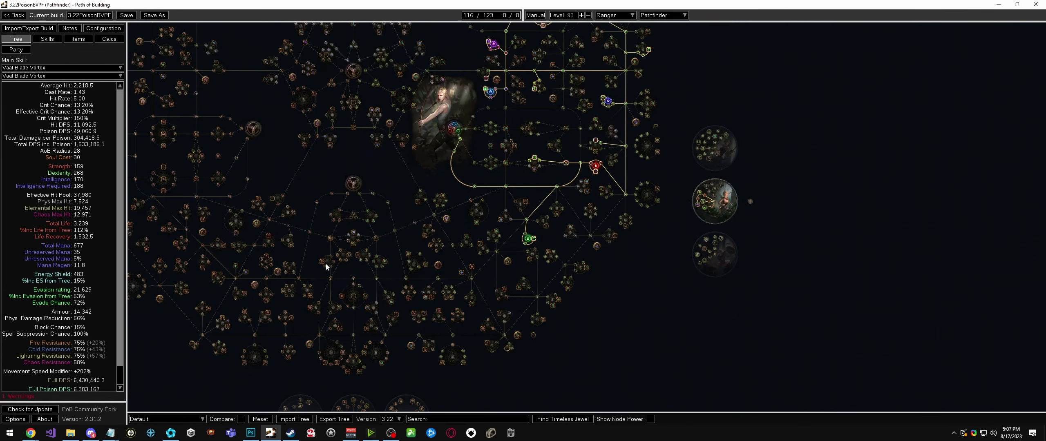
pyautogui.scroll(-2, 326, 266)
pyautogui.moveTo(328, 219)
pyautogui.mouseDown()
pyautogui.moveTo(340, 278)
pyautogui.moveTo(339, 213)
pyautogui.mouseUp()
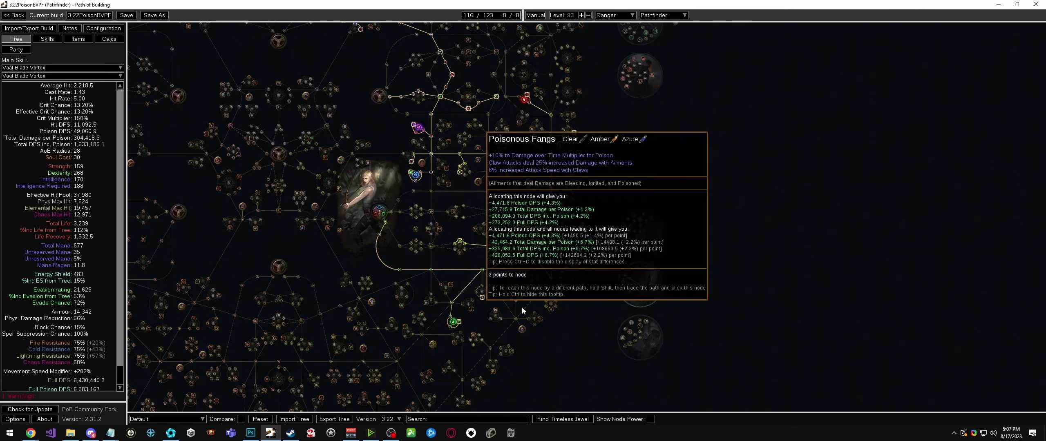
pyautogui.scroll(2, 491, 262)
pyautogui.moveTo(523, 241)
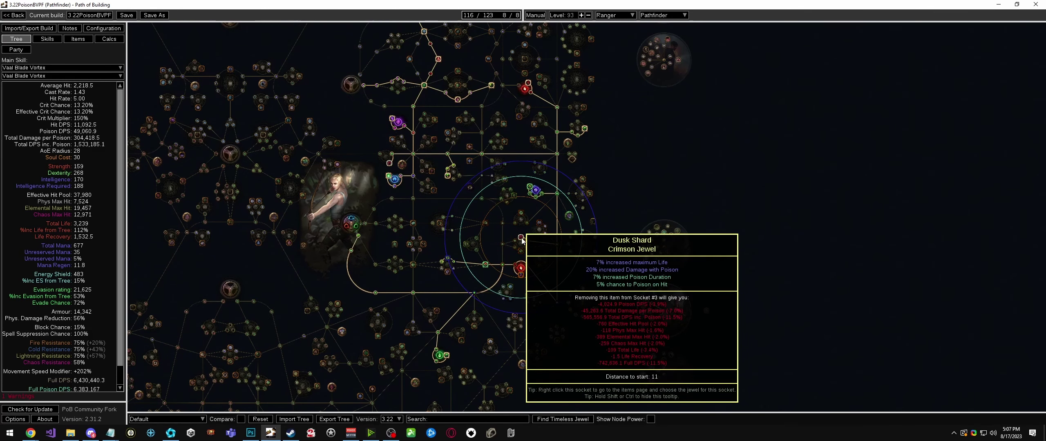
# Step: Remove the jewel from Socket #1 and check the chance-to-poison breakdown in the calculations
pyautogui.click(68, 39)
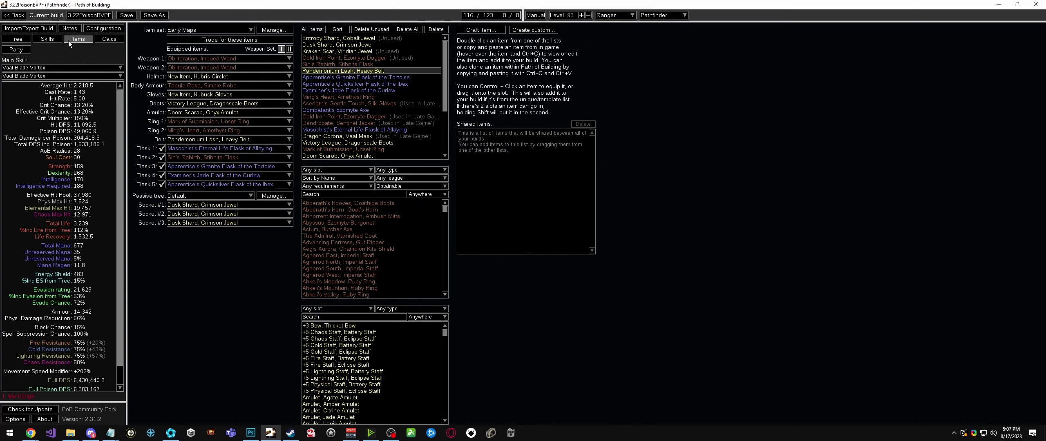
pyautogui.click(196, 208)
pyautogui.click(193, 211)
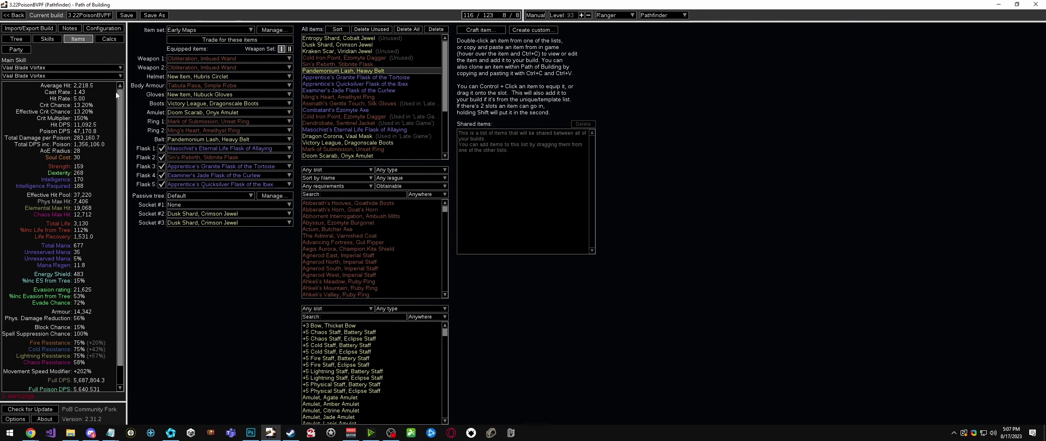
pyautogui.click(109, 39)
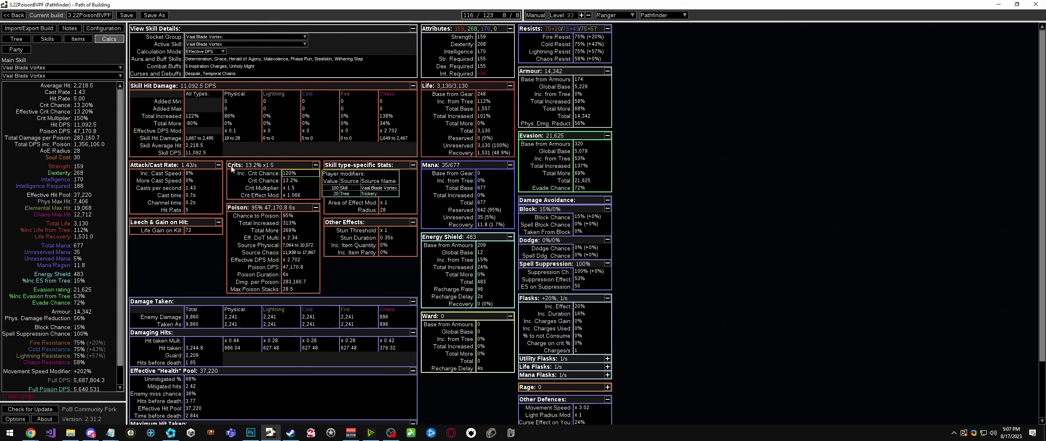
pyautogui.moveTo(295, 219)
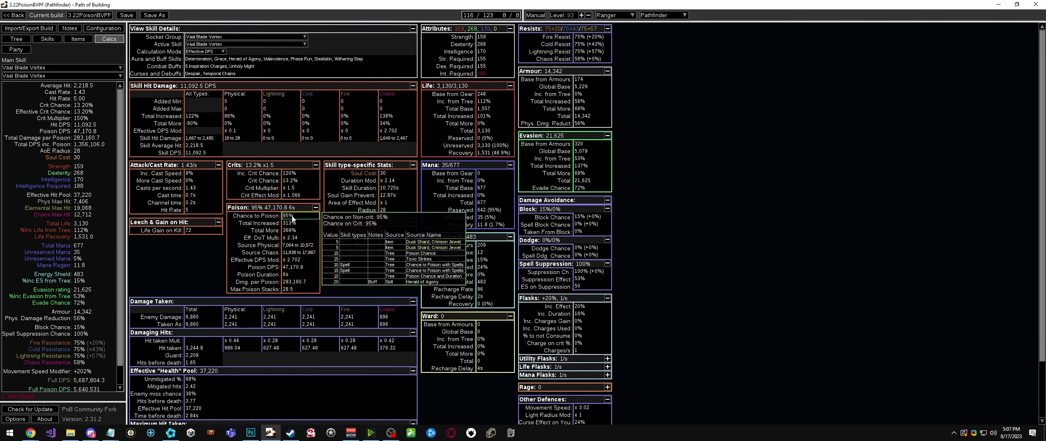
# Step: Equip the Dusk Shard, Crimson Jewel in Socket #1 again
pyautogui.click(16, 39)
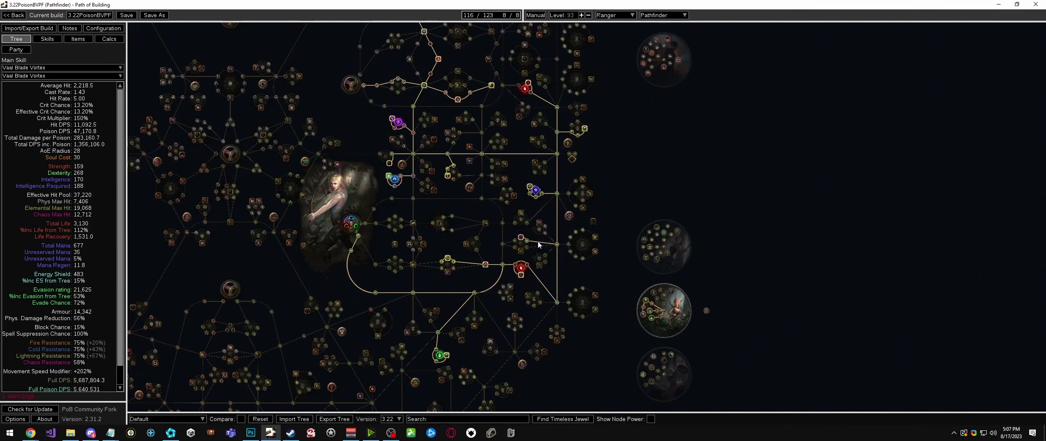
pyautogui.click(47, 39)
pyautogui.click(66, 39)
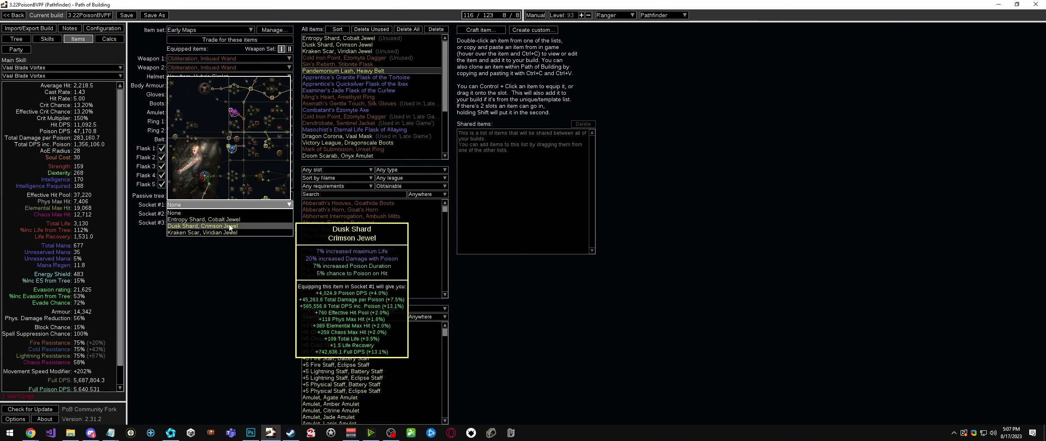
pyautogui.moveTo(201, 220)
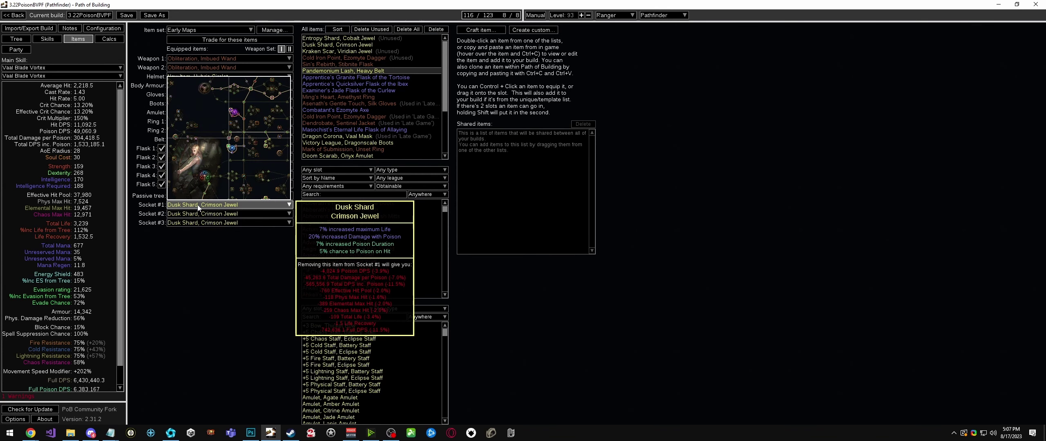
# Step: Examine the passive tree around the Ranger's paths, including the Quickstep and Vengeant Cascade notables
pyautogui.click(16, 39)
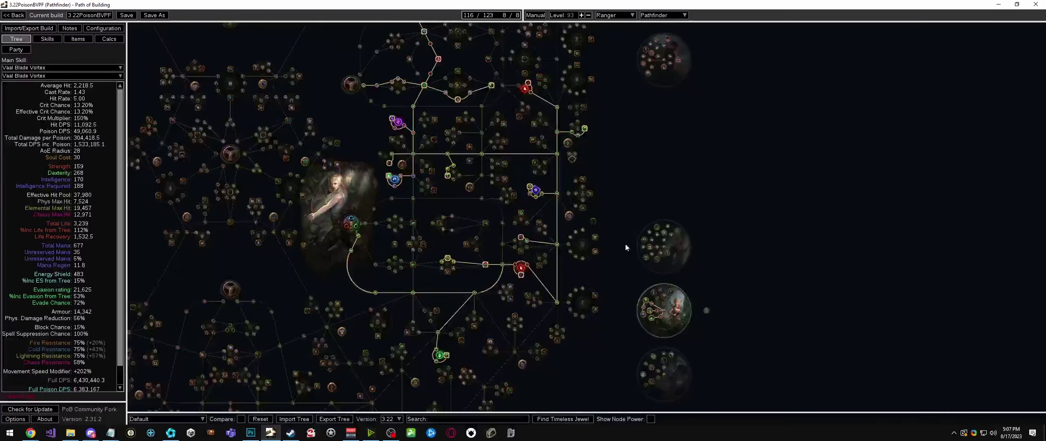
pyautogui.scroll(3, 627, 247)
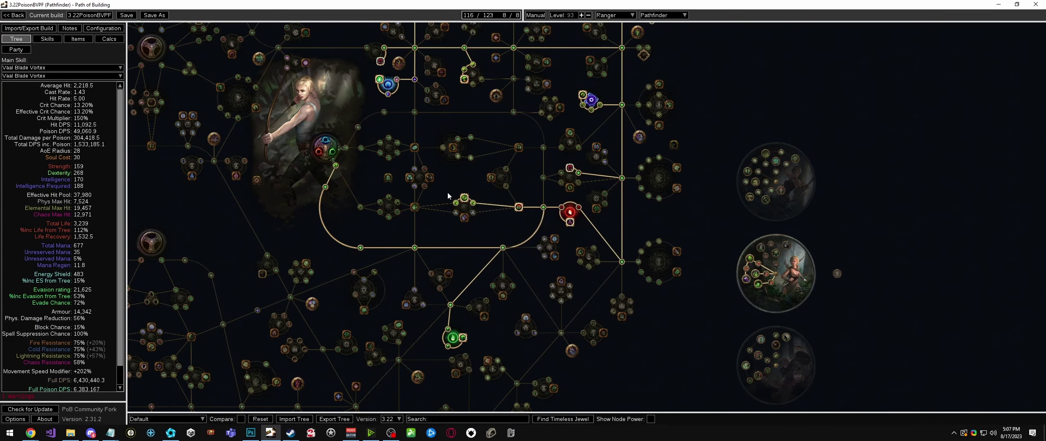
pyautogui.moveTo(449, 194); pyautogui.dragTo(454, 158)
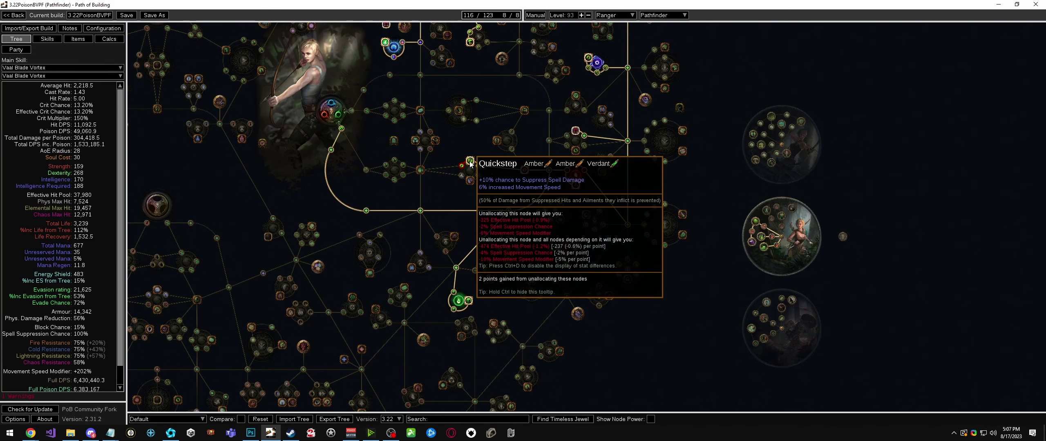
pyautogui.moveTo(609, 252)
pyautogui.mouseDown()
pyautogui.moveTo(615, 289)
pyautogui.moveTo(600, 263)
pyautogui.mouseUp()
pyautogui.moveTo(453, 188); pyautogui.dragTo(434, 165)
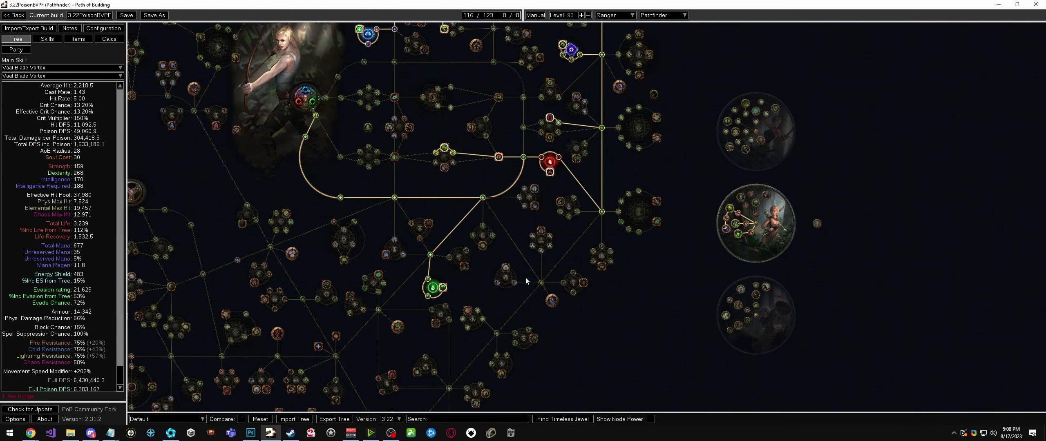
pyautogui.moveTo(594, 261); pyautogui.dragTo(574, 367)
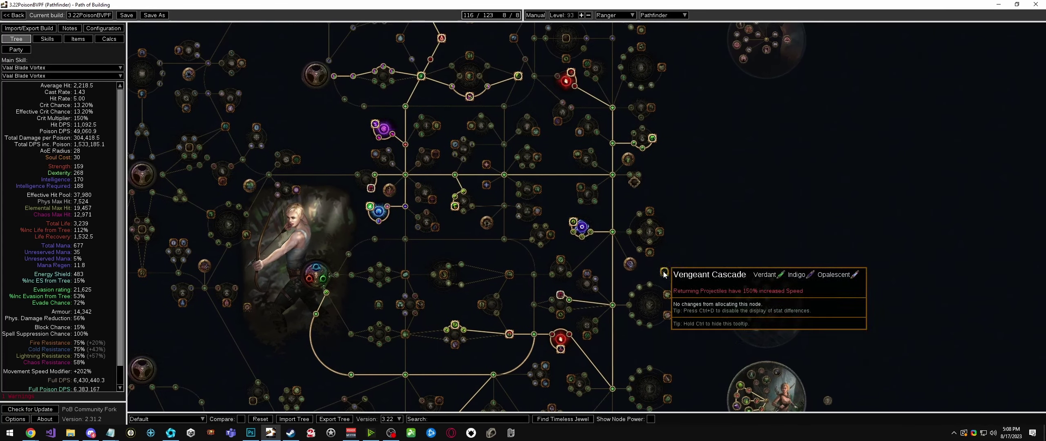
# Step: Examine the passive tree from the Ranger's area upward, including Chance to Poison with Spells and the Energy Shield and Spell Suppression masteries
pyautogui.moveTo(500, 174); pyautogui.dragTo(550, 66)
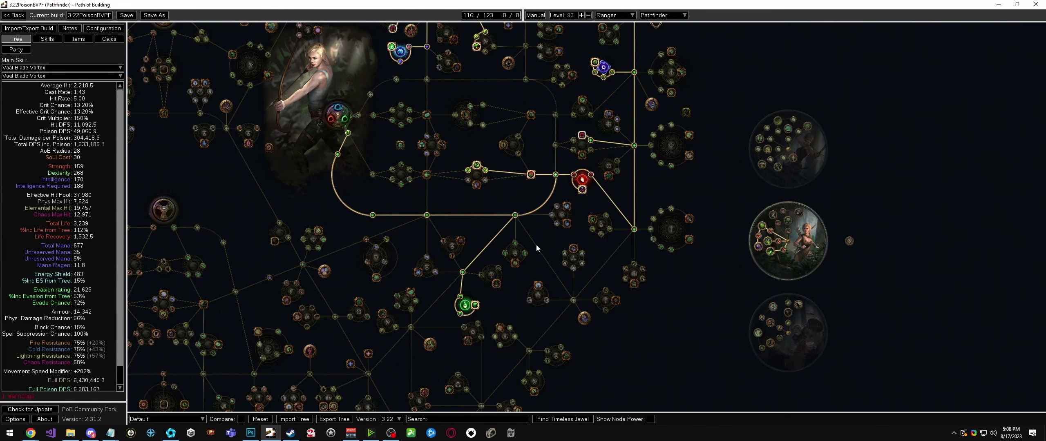
pyautogui.moveTo(543, 208); pyautogui.dragTo(572, 332)
pyautogui.moveTo(691, 100); pyautogui.dragTo(693, 182)
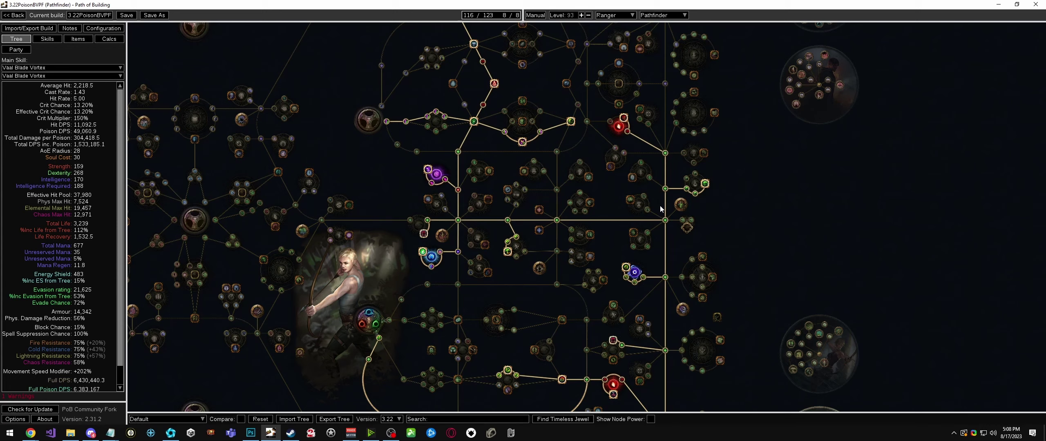
pyautogui.moveTo(588, 168); pyautogui.dragTo(605, 329)
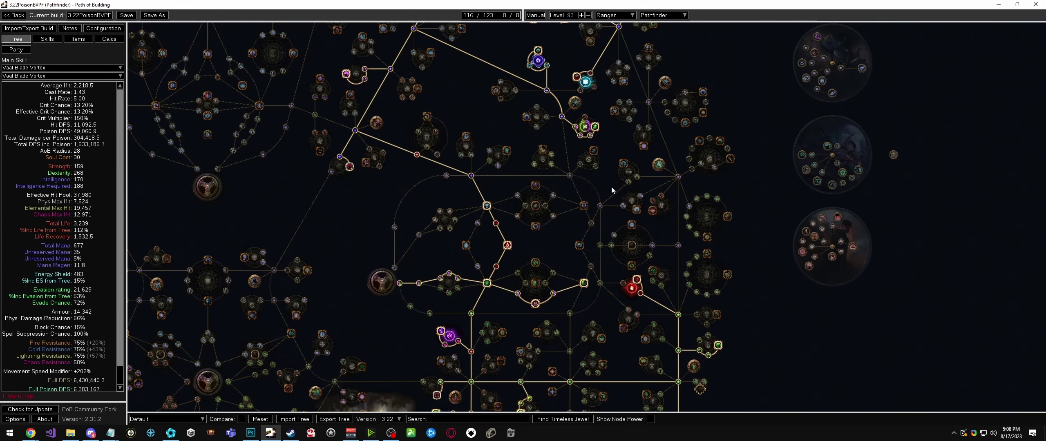
pyautogui.moveTo(587, 170); pyautogui.dragTo(607, 345)
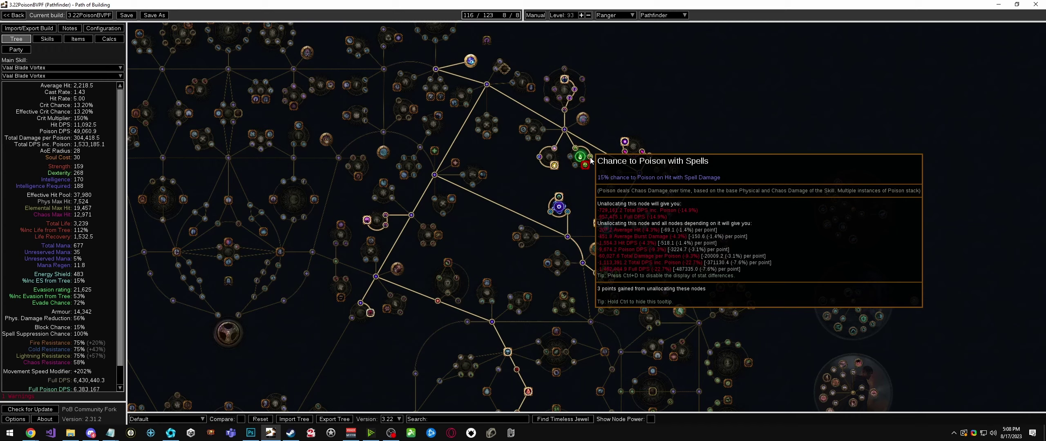
pyautogui.moveTo(592, 161); pyautogui.dragTo(560, 271)
pyautogui.moveTo(401, 195)
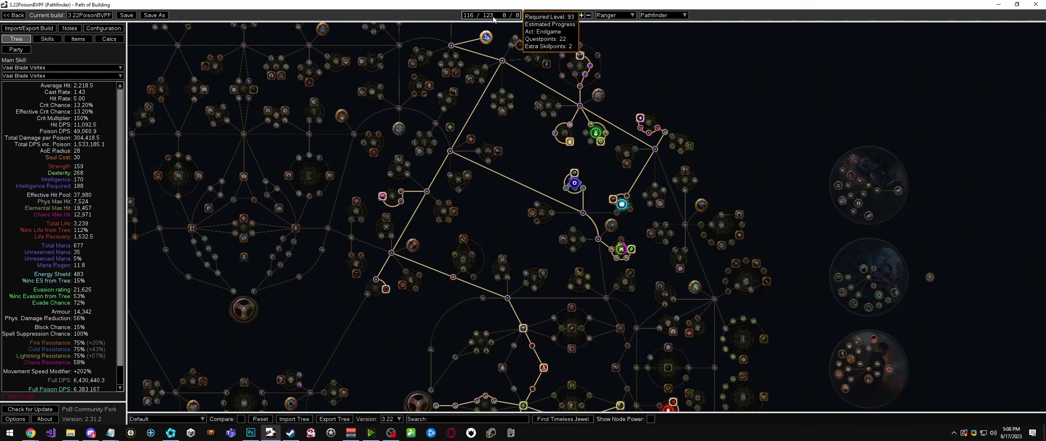
pyautogui.moveTo(409, 197); pyautogui.dragTo(404, 128)
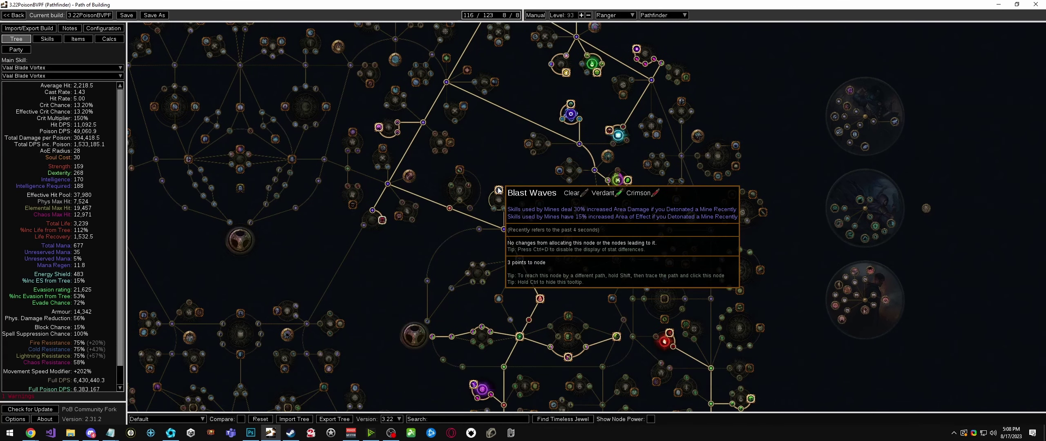
pyautogui.moveTo(618, 157)
pyautogui.moveTo(620, 136)
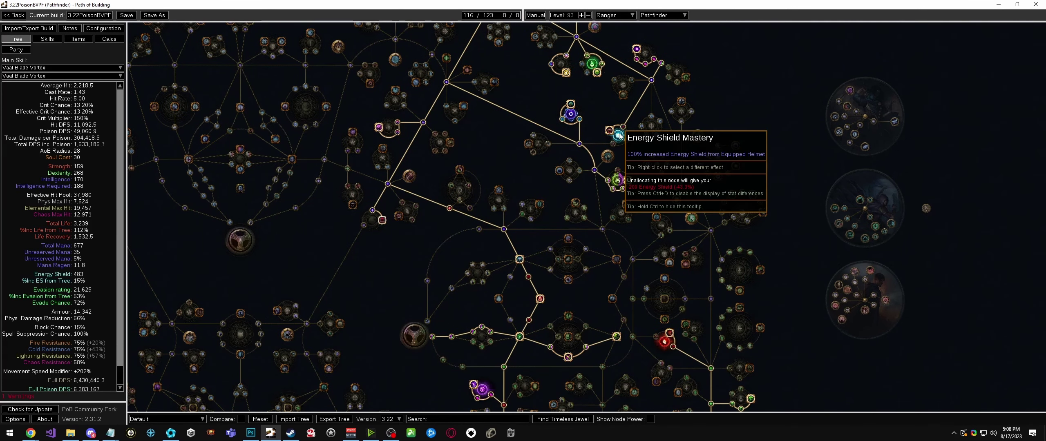
pyautogui.moveTo(778, 263); pyautogui.dragTo(779, 219)
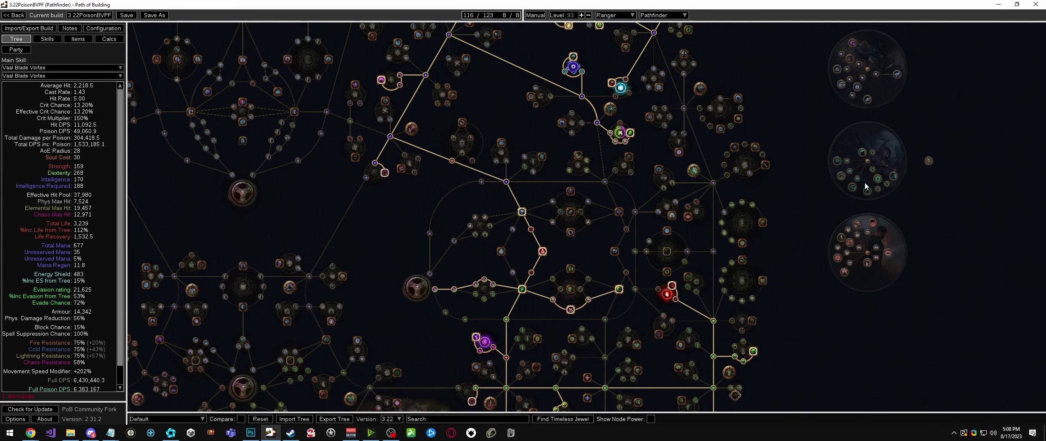
pyautogui.moveTo(708, 110); pyautogui.dragTo(734, 148)
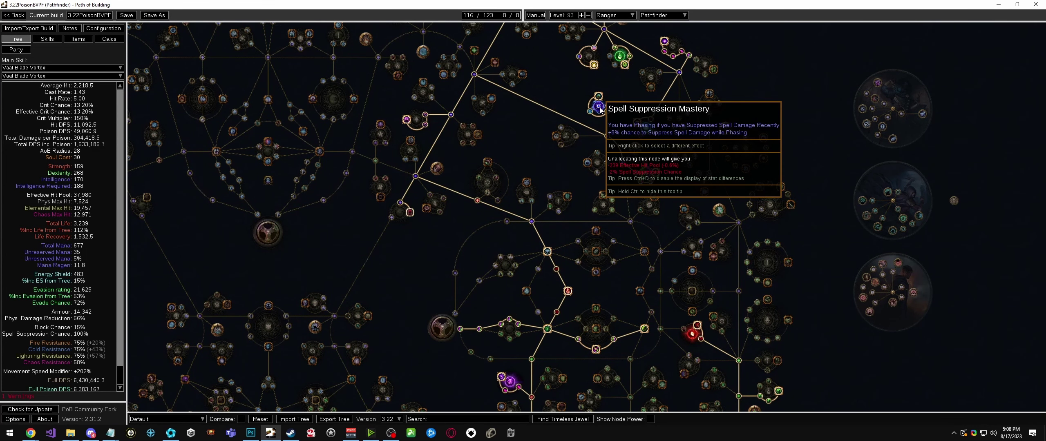
# Step: Switch the passive tree to Under 40 Leveling and view its paths around the Ranger start
pyautogui.moveTo(837, 216); pyautogui.dragTo(718, 194)
pyautogui.click(171, 420)
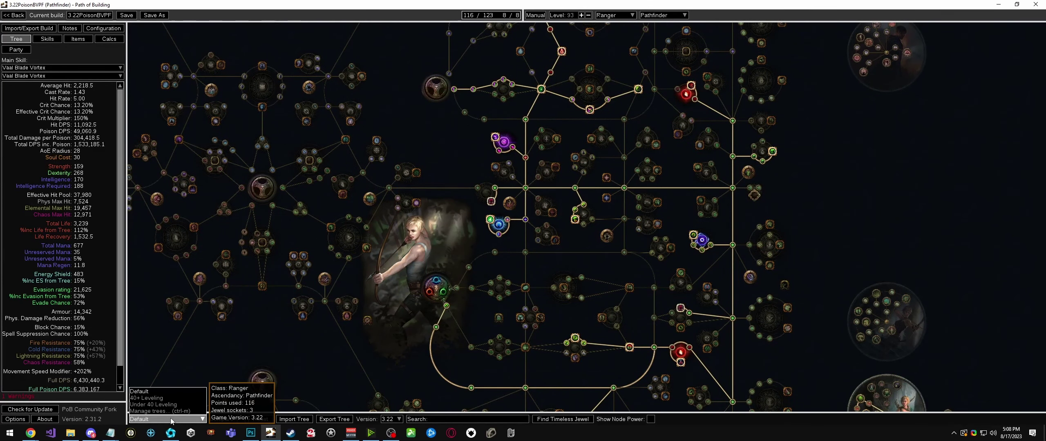
pyautogui.click(146, 406)
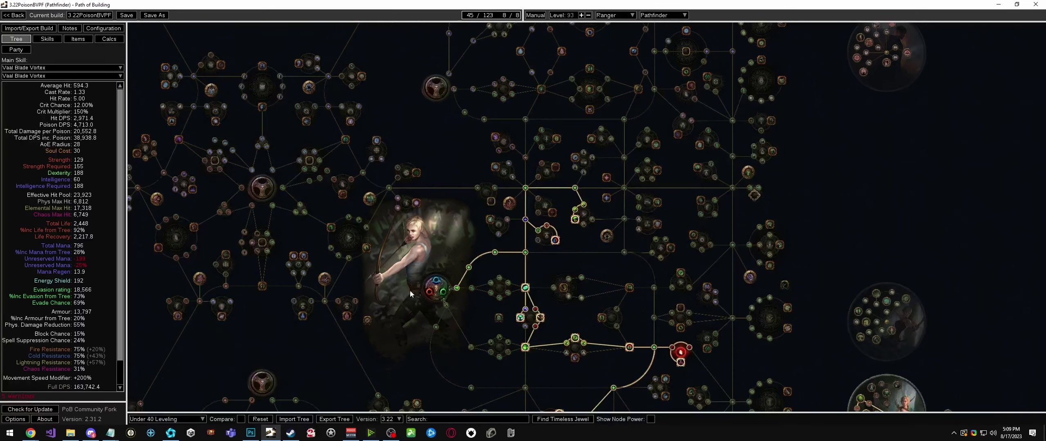
pyautogui.moveTo(399, 263); pyautogui.dragTo(547, 144)
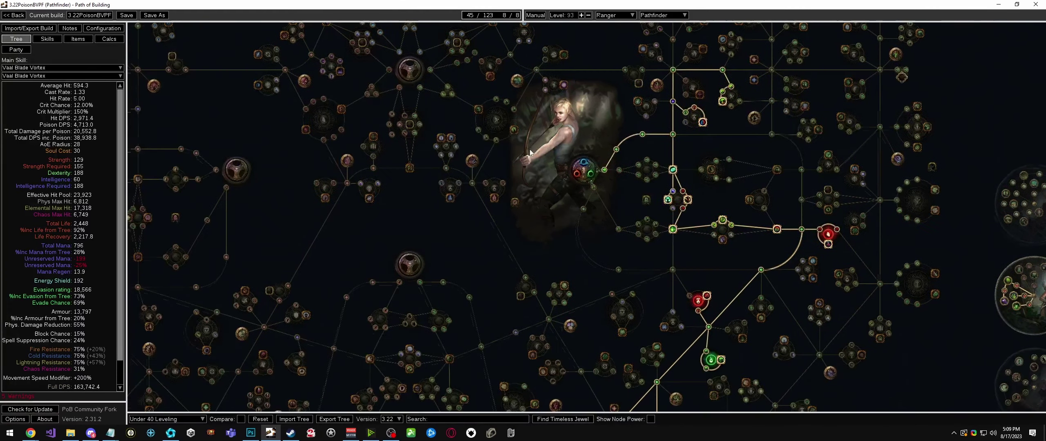
# Step: Switch the item set to Leveling and check its equipped gear
pyautogui.click(75, 44)
pyautogui.click(197, 30)
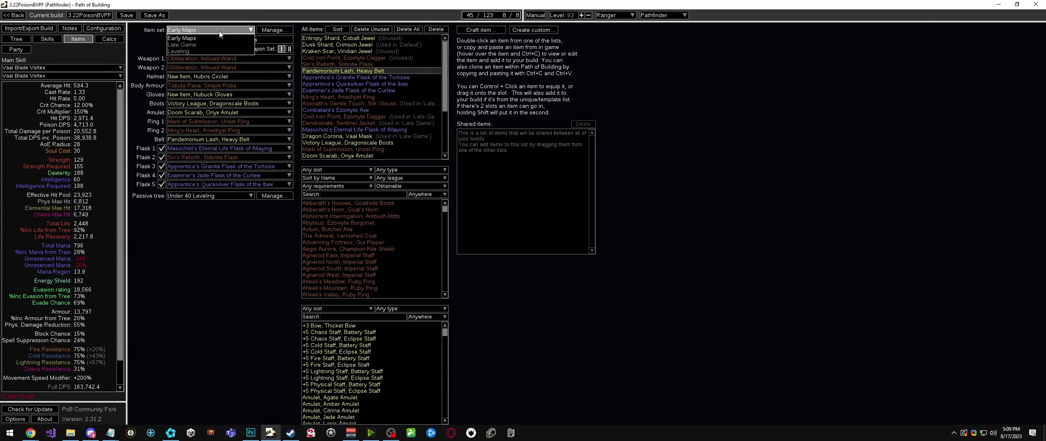
pyautogui.click(191, 51)
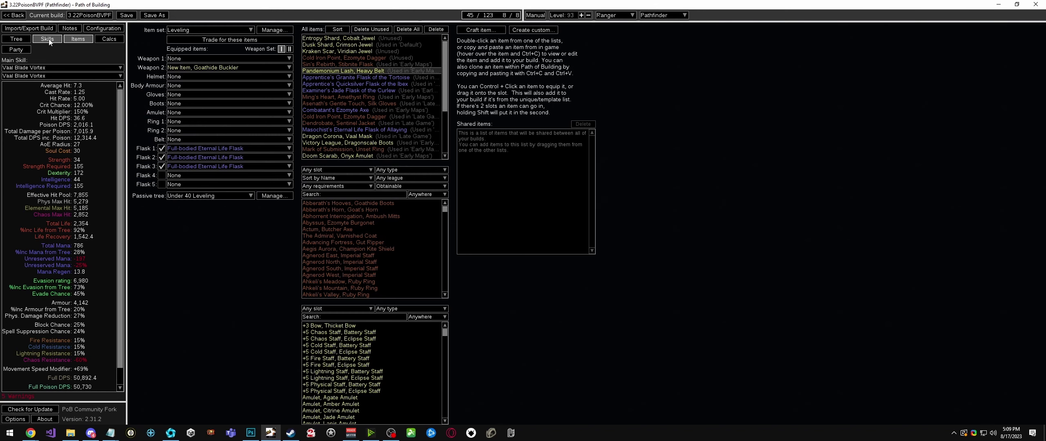
pyautogui.moveTo(241, 66)
# Step: Switch the skill set to Leveling
pyautogui.click(47, 41)
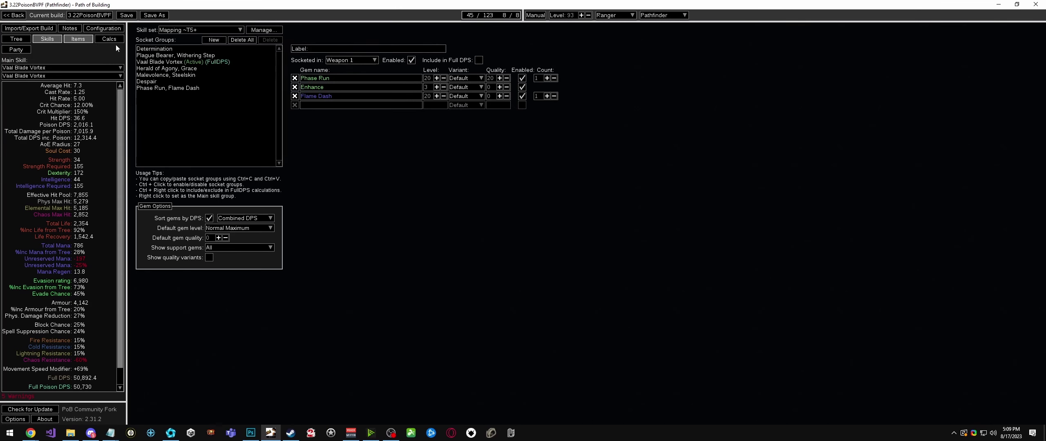
pyautogui.click(209, 31)
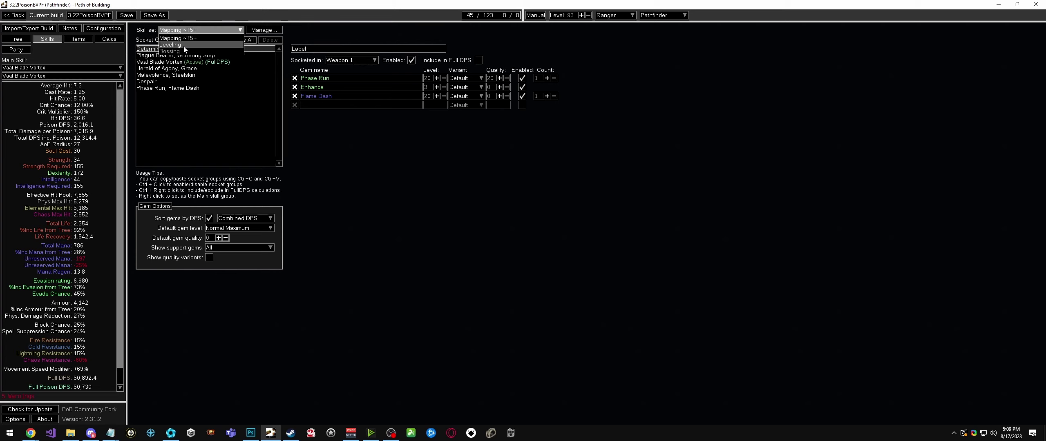
pyautogui.click(183, 45)
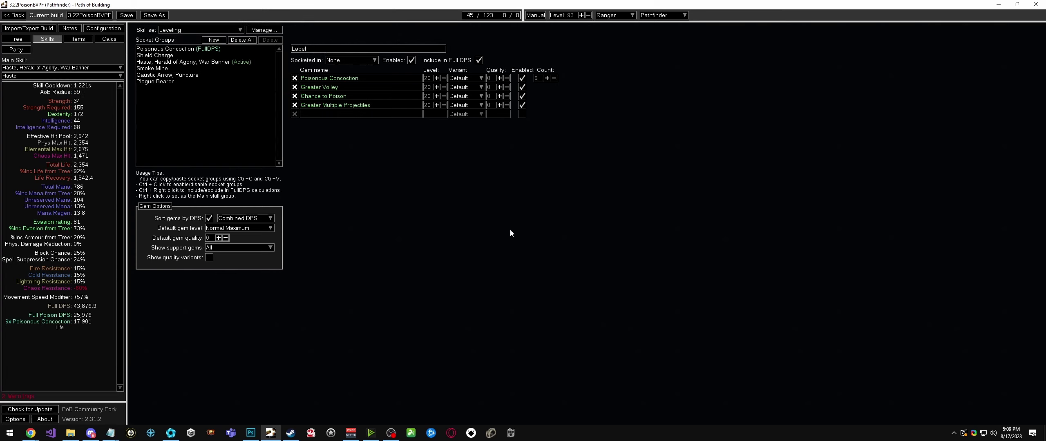
# Step: Review the Leveling socket groups, including Shield Charge, Smoke Mine, Plague Bearer and the support gems linked to Poisonous Concoction
pyautogui.moveTo(173, 57)
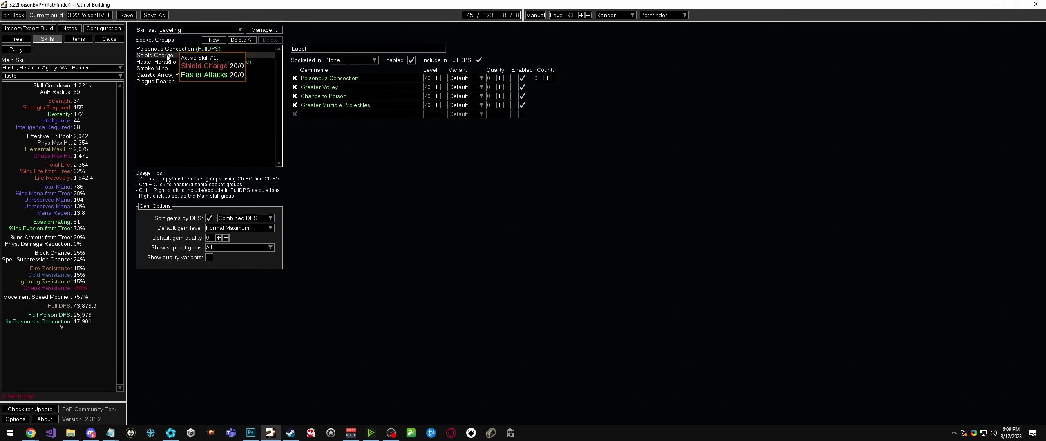
pyautogui.click(166, 69)
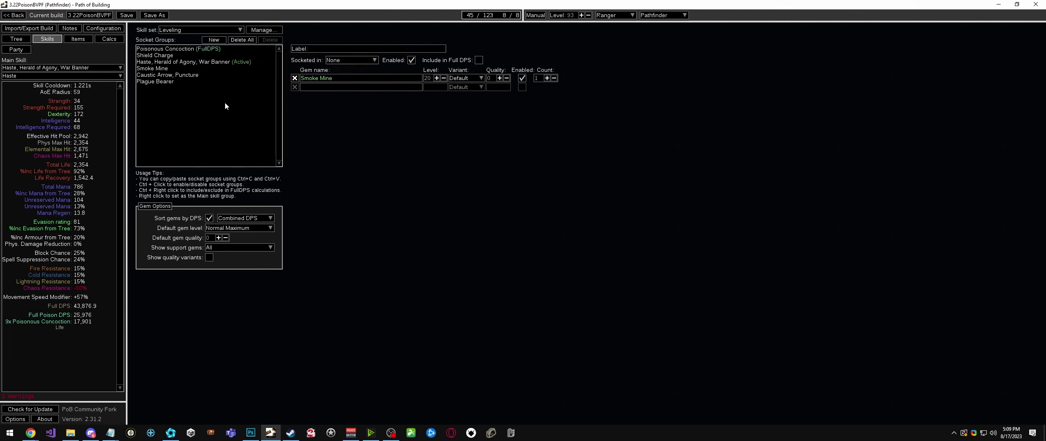
pyautogui.click(221, 49)
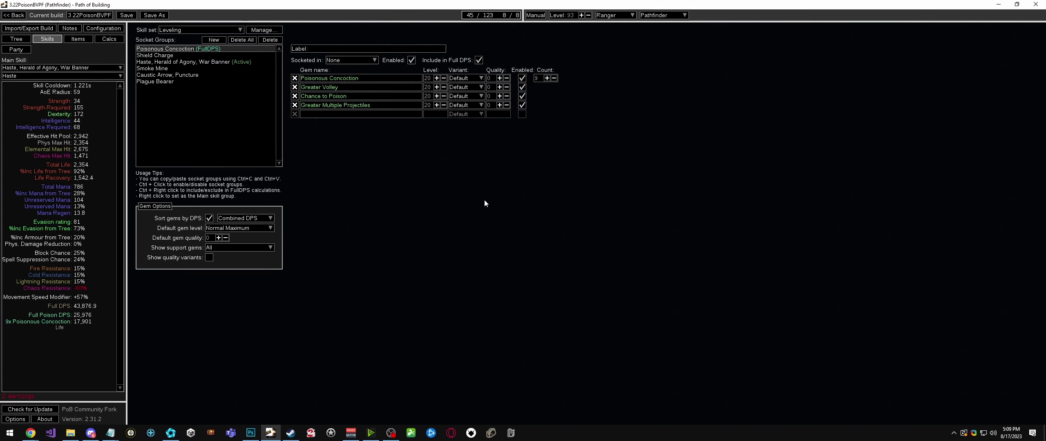
pyautogui.click(198, 111)
pyautogui.moveTo(172, 79)
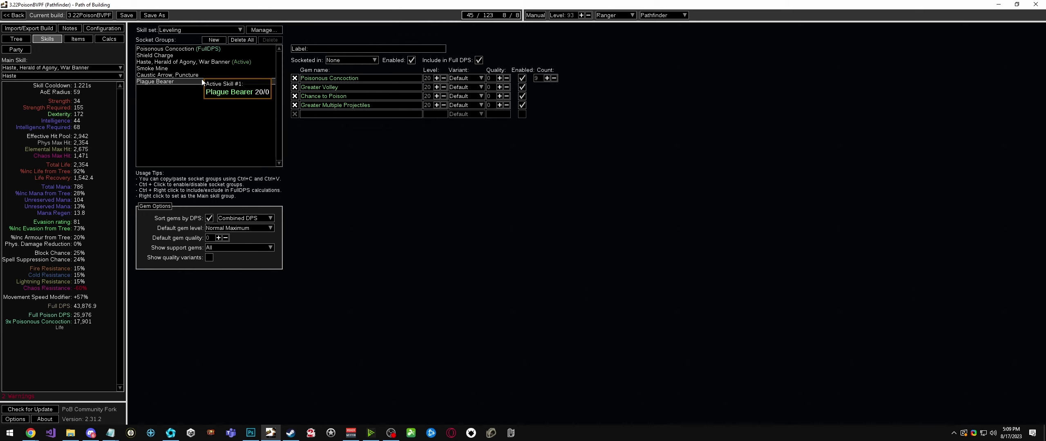
pyautogui.click(164, 81)
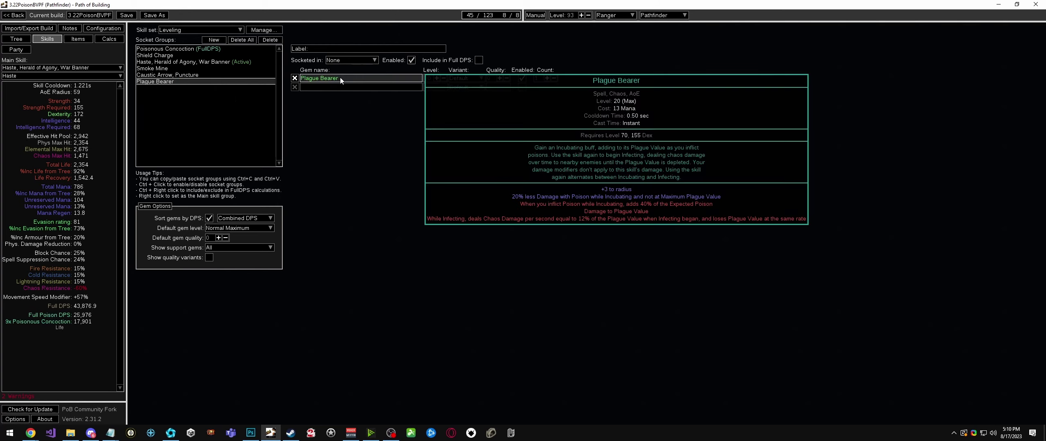
pyautogui.moveTo(176, 61)
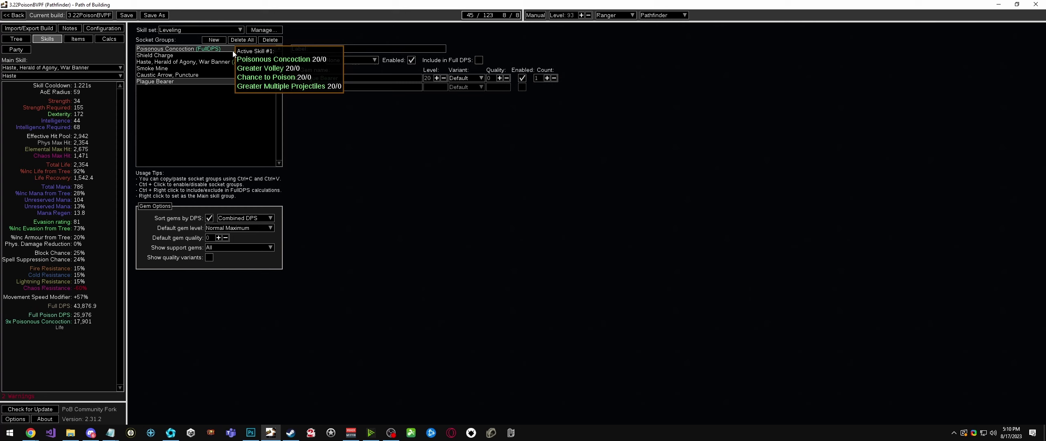
pyautogui.click(186, 49)
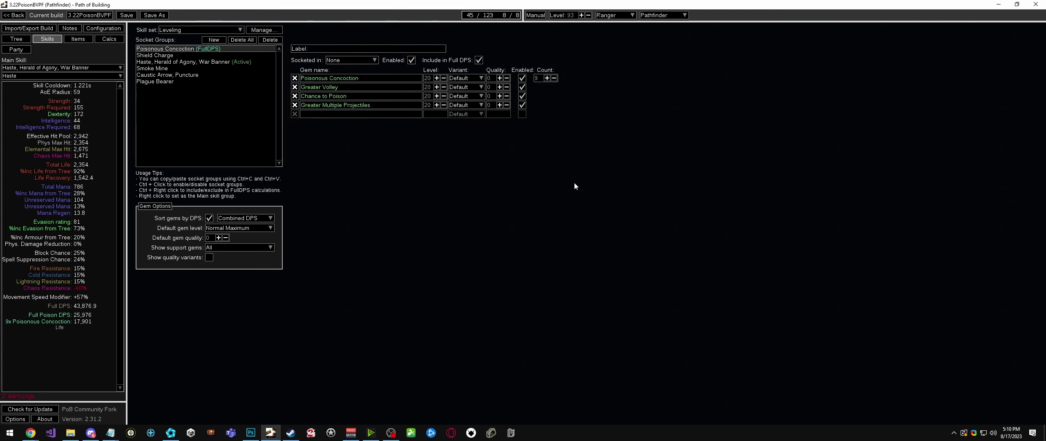
pyautogui.moveTo(371, 87)
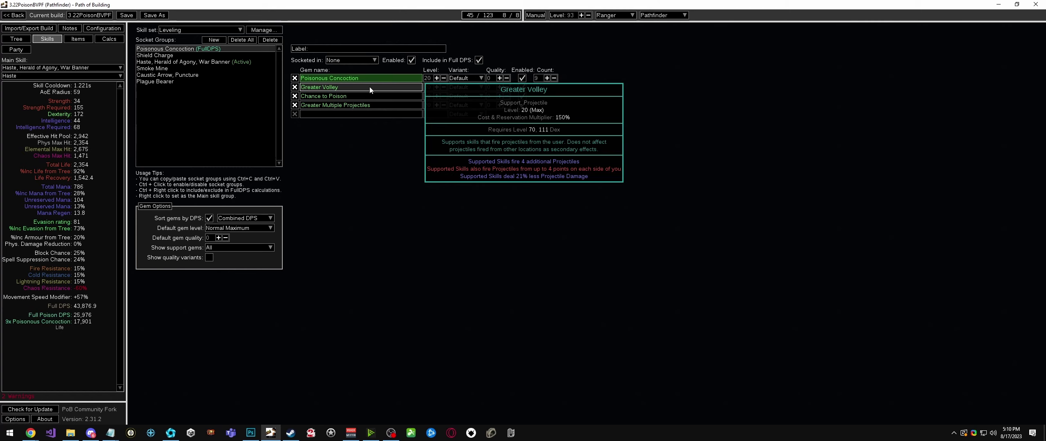
pyautogui.click(354, 109)
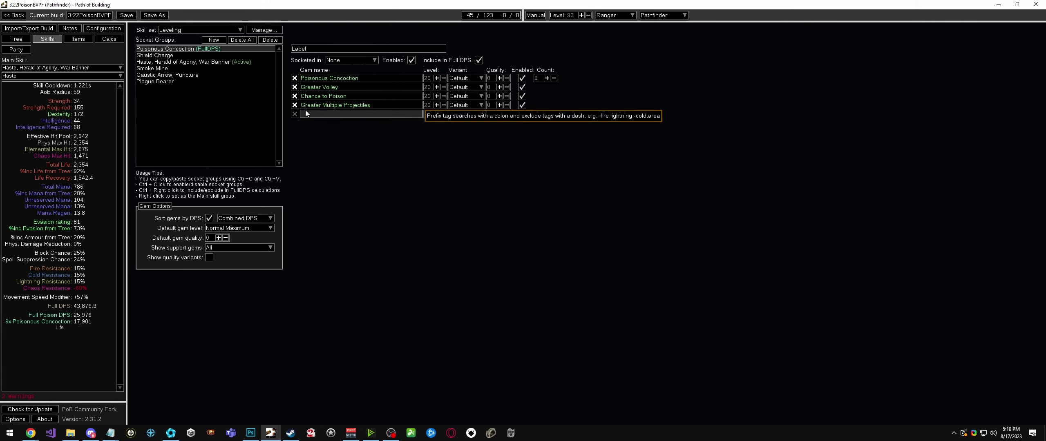
# Step: Check the life flasks in the Leveling item set and save the build
pyautogui.click(77, 40)
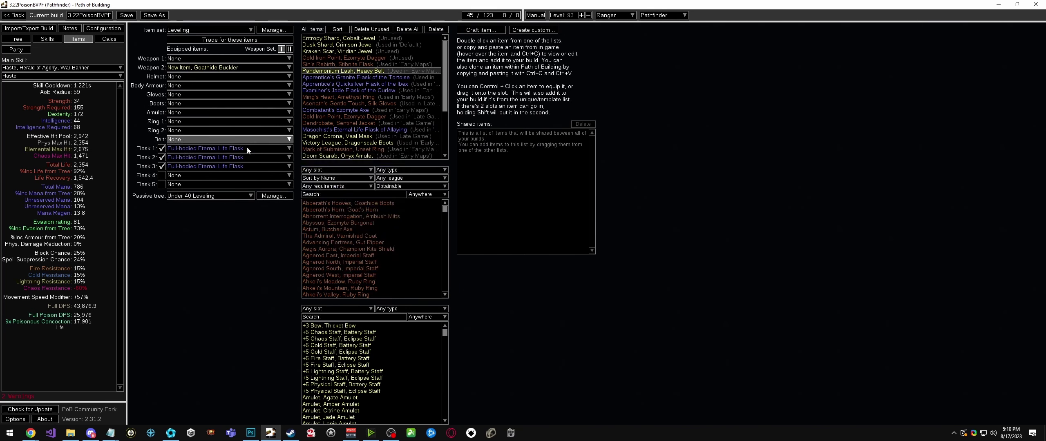
pyautogui.moveTo(246, 150)
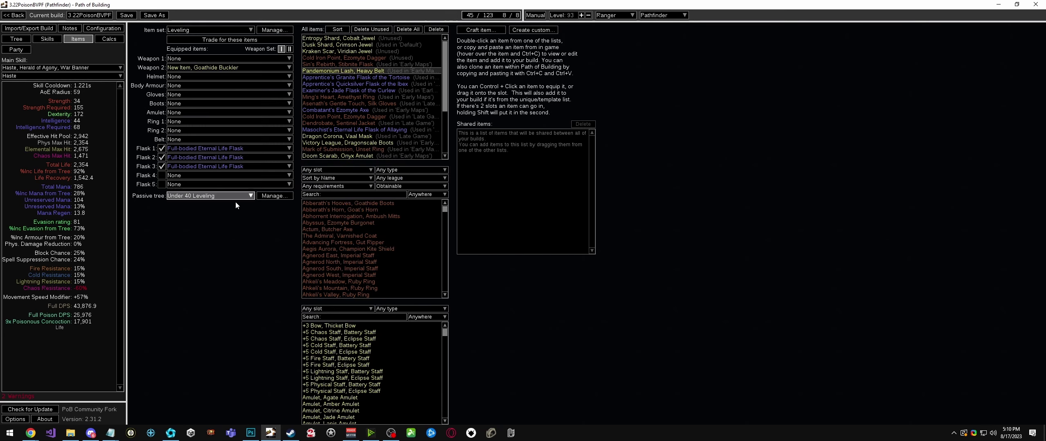
pyautogui.click(53, 40)
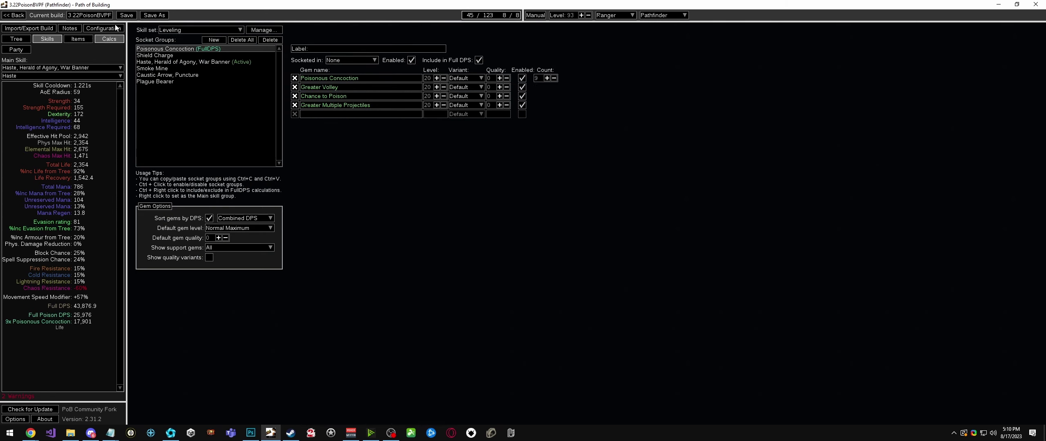
pyautogui.click(126, 15)
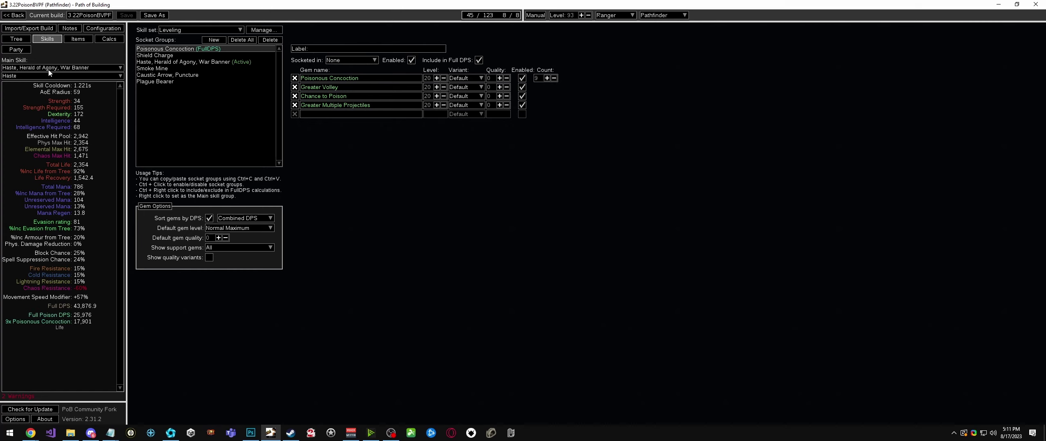
# Step: Examine the Under 40 Leveling passive tree, cross-checking it with the Leveling item set and skill set
pyautogui.click(16, 39)
pyautogui.moveTo(476, 141); pyautogui.dragTo(517, 192)
pyautogui.scroll(1, 457, 176)
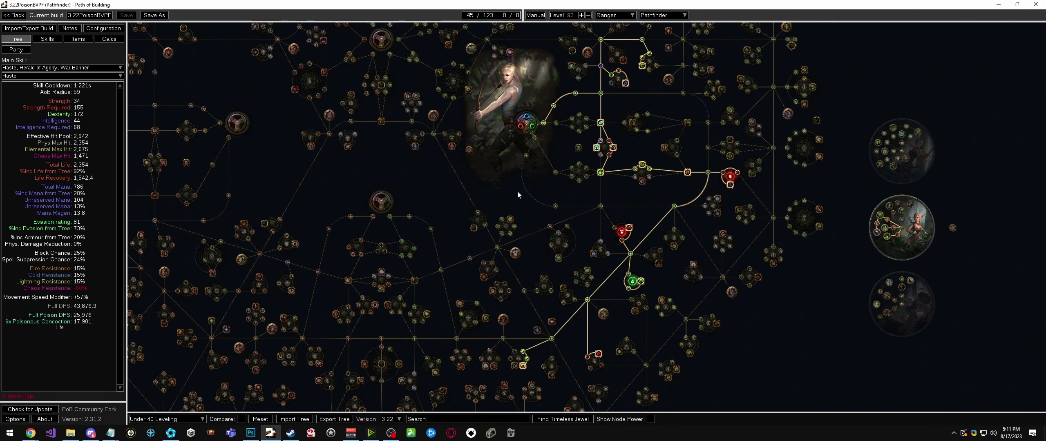
pyautogui.moveTo(504, 173)
pyautogui.mouseDown()
pyautogui.moveTo(516, 154)
pyautogui.moveTo(516, 177)
pyautogui.moveTo(488, 188)
pyautogui.moveTo(504, 160)
pyautogui.mouseUp()
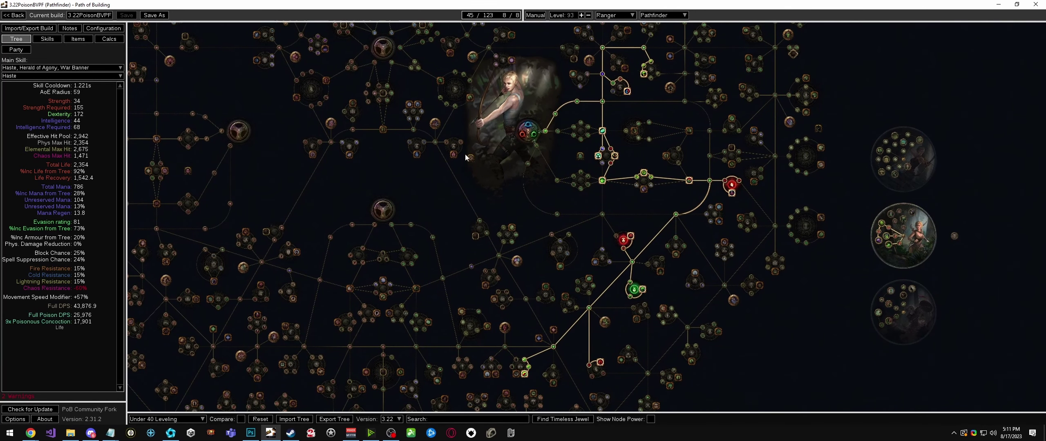
pyautogui.click(78, 39)
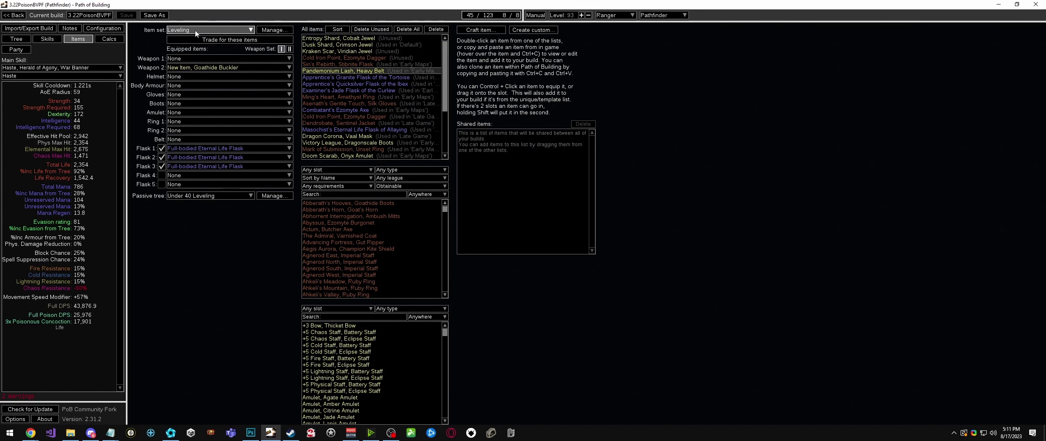
pyautogui.click(46, 40)
pyautogui.click(18, 41)
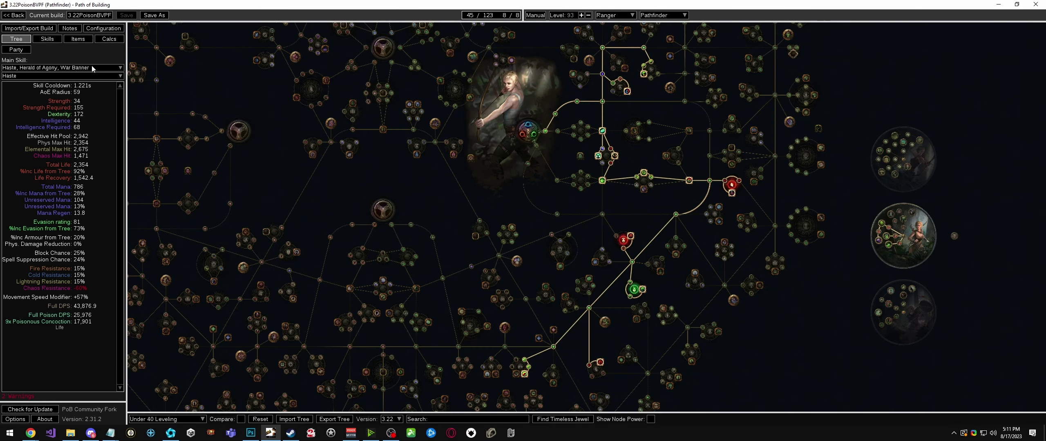
pyautogui.scroll(-3, 435, 168)
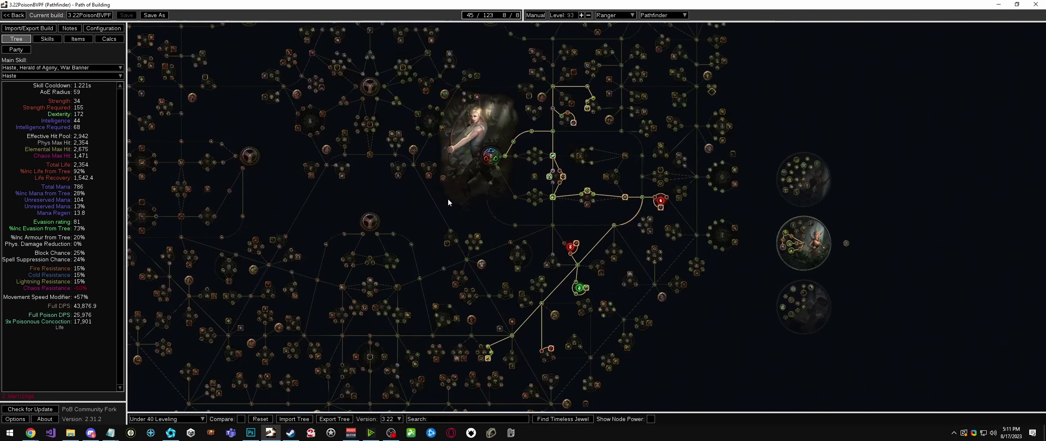
# Step: Examine the Under 40 Leveling tree's allocated paths, including the Flask Mastery near the Ranger start and the Graceful Assault notable
pyautogui.moveTo(448, 199); pyautogui.dragTo(472, 139)
pyautogui.scroll(1, 461, 145)
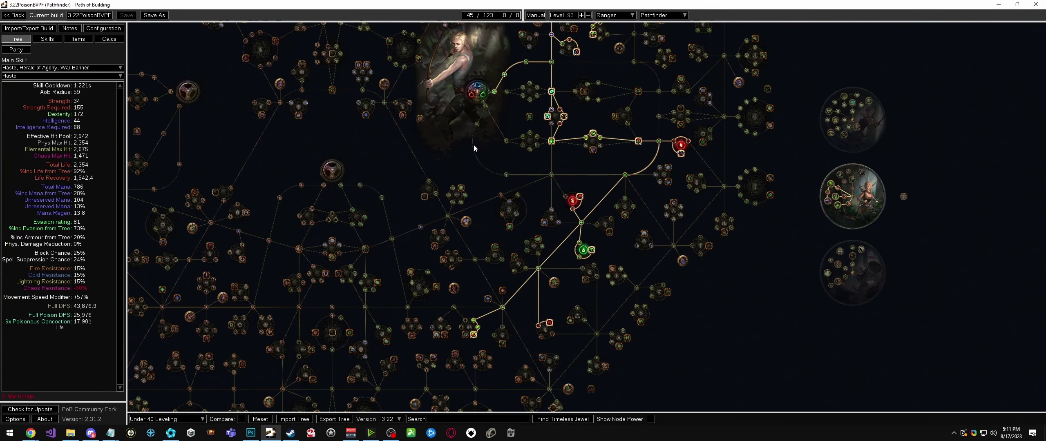
pyautogui.moveTo(754, 226); pyautogui.dragTo(757, 255)
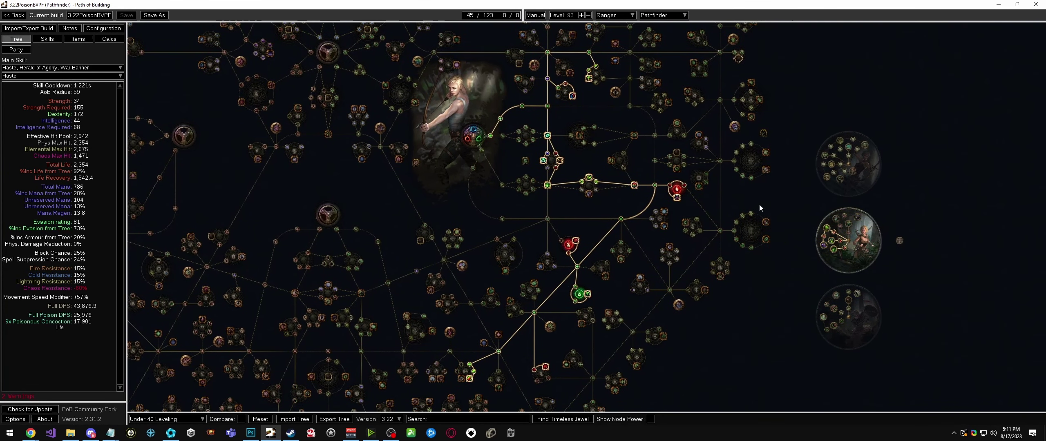
pyautogui.moveTo(780, 188); pyautogui.dragTo(787, 215)
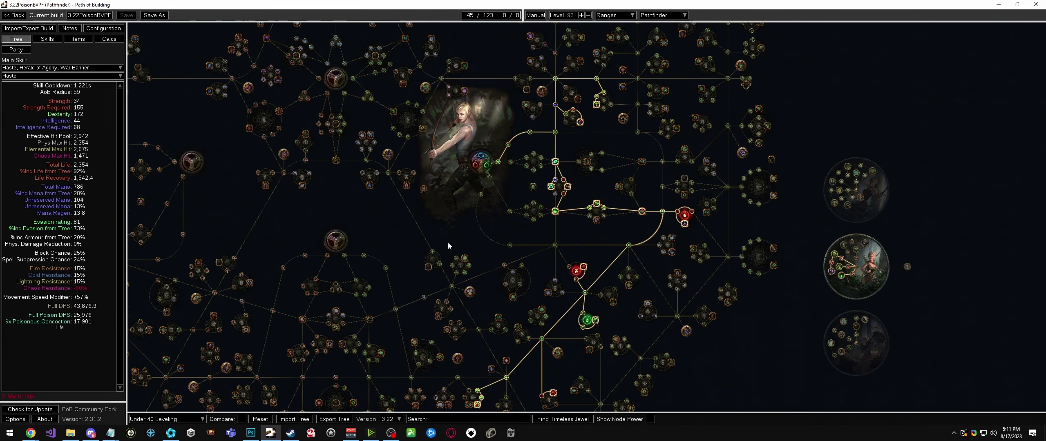
pyautogui.moveTo(448, 246); pyautogui.dragTo(485, 211)
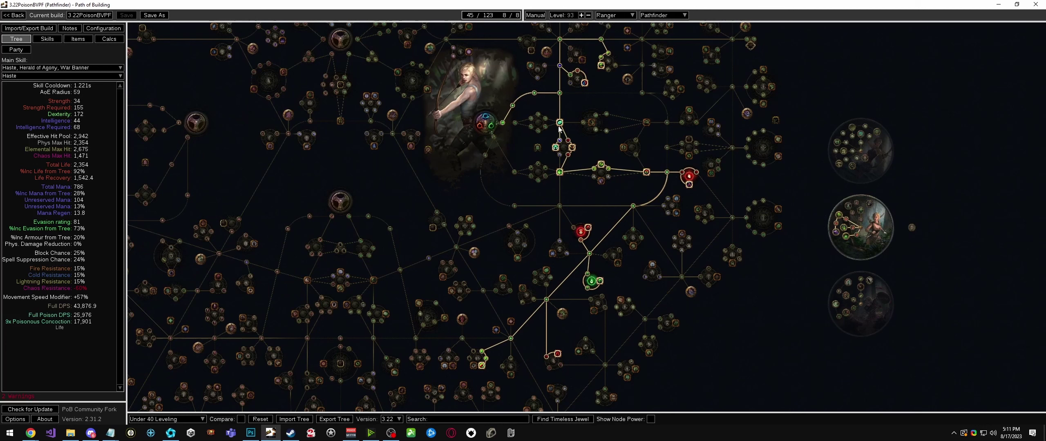
pyautogui.moveTo(586, 84)
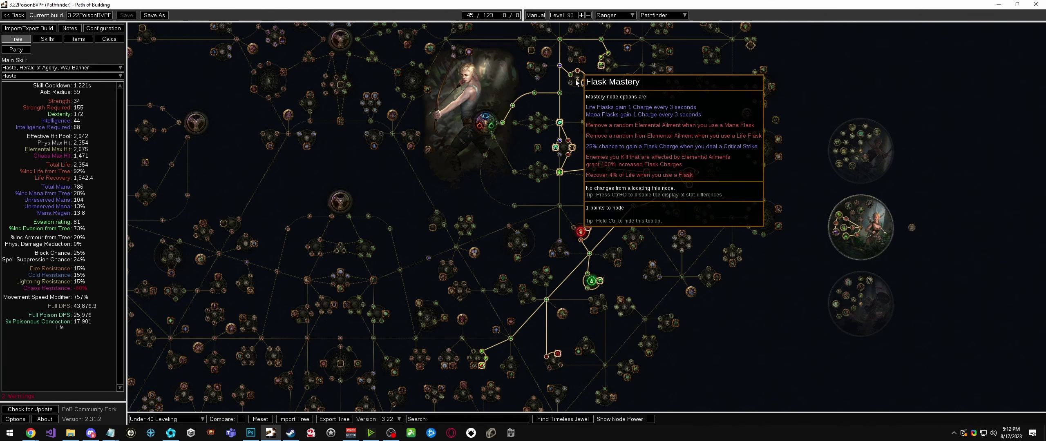
pyautogui.moveTo(579, 186); pyautogui.dragTo(611, 161)
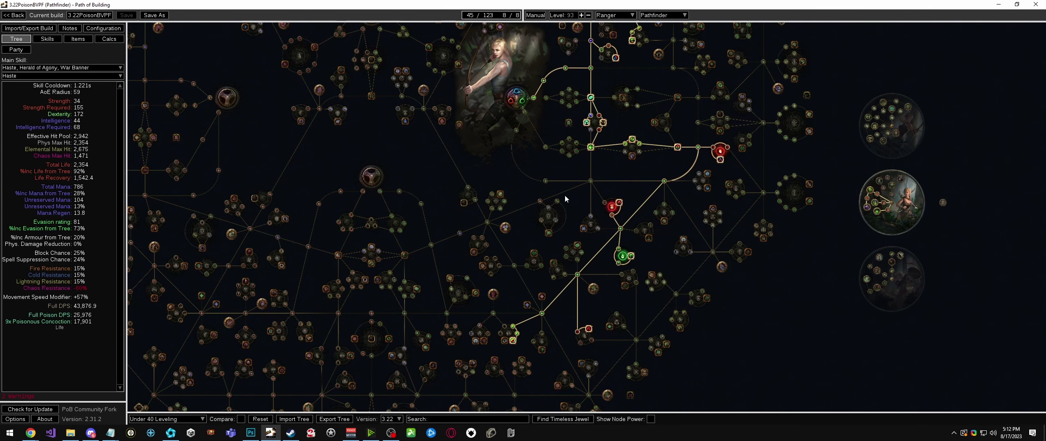
pyautogui.moveTo(513, 342)
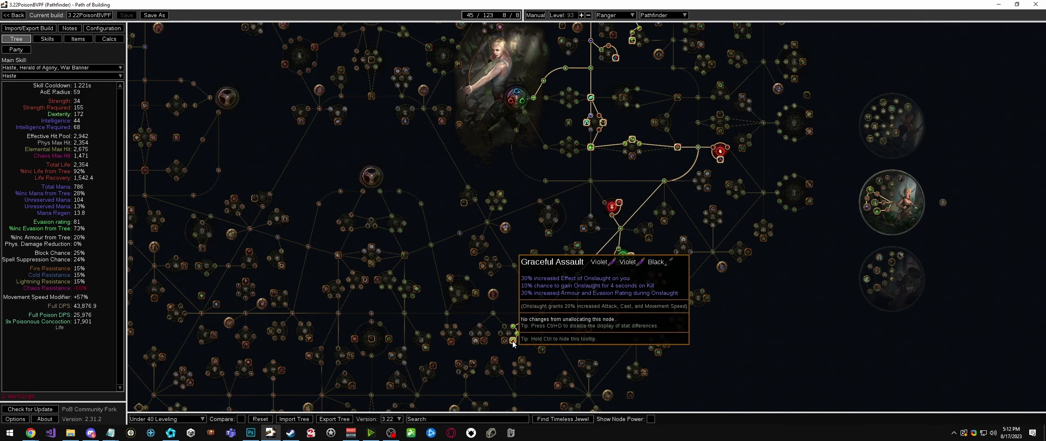
# Step: Move the Flask Mastery point from the cluster above Toxic Strikes to the flask cluster near the Ranger start
pyautogui.click(609, 57)
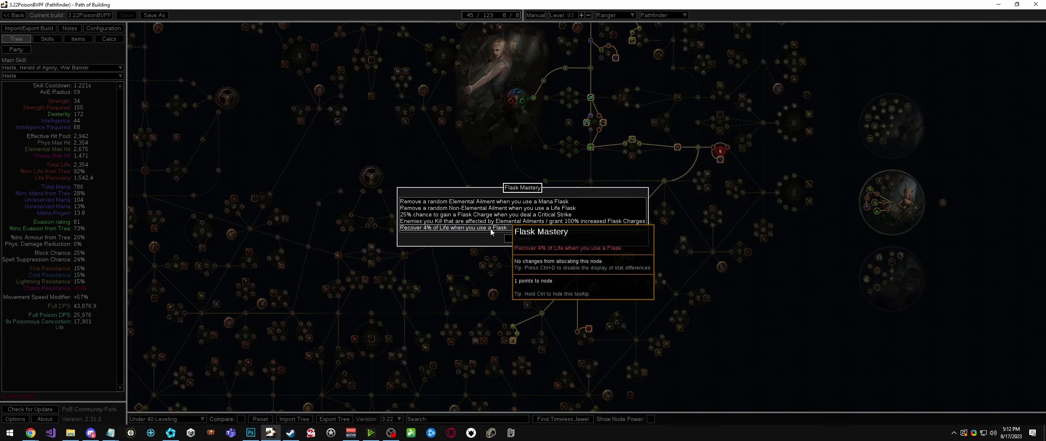
pyautogui.click(528, 239)
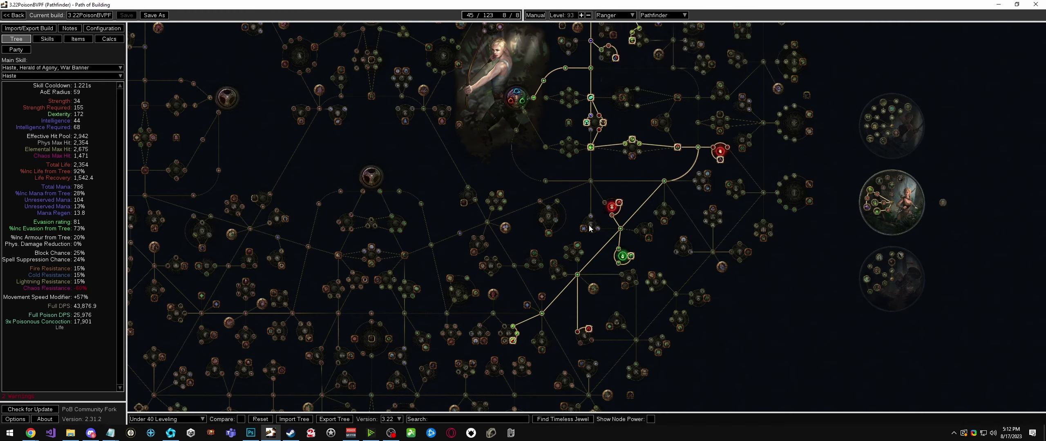
pyautogui.click(612, 211)
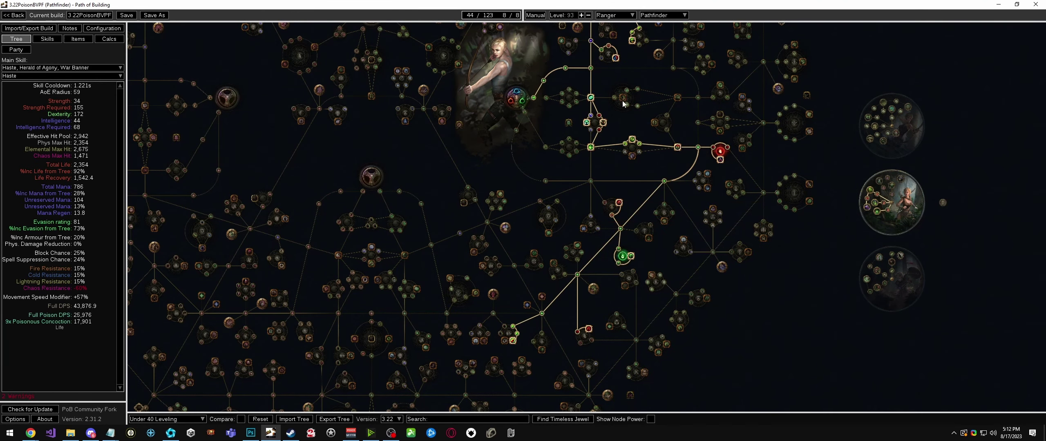
pyautogui.click(609, 56)
pyautogui.click(626, 199)
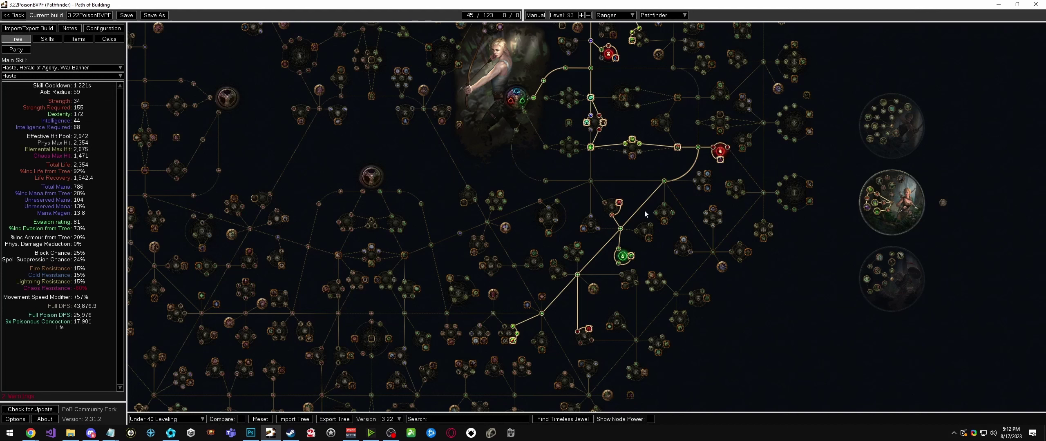
# Step: Inspect the Graceful Assault and Toxic Strikes notables on the lower part of the leveling path
pyautogui.moveTo(620, 206)
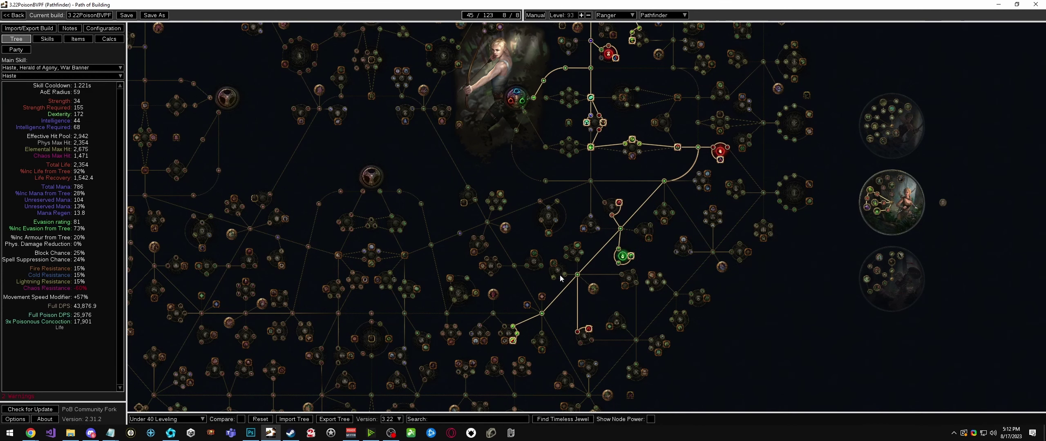
pyautogui.moveTo(514, 343)
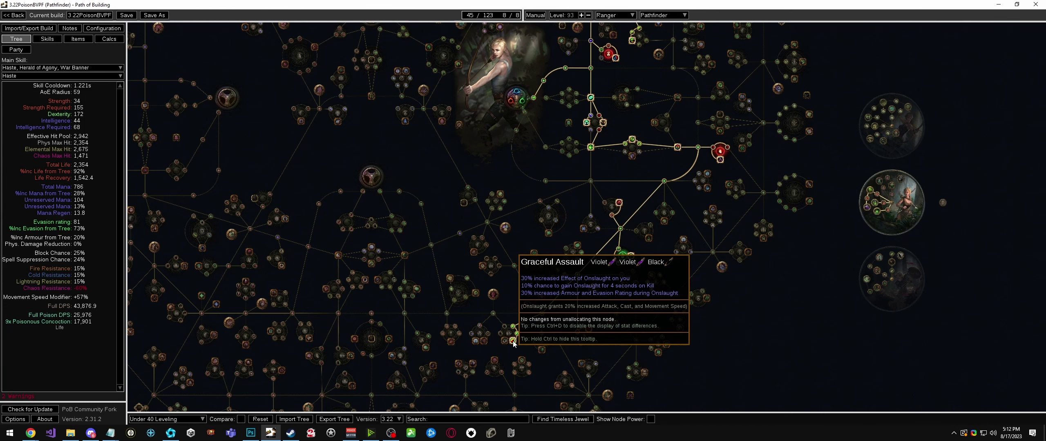
pyautogui.moveTo(758, 302); pyautogui.dragTo(751, 239)
pyautogui.moveTo(506, 278)
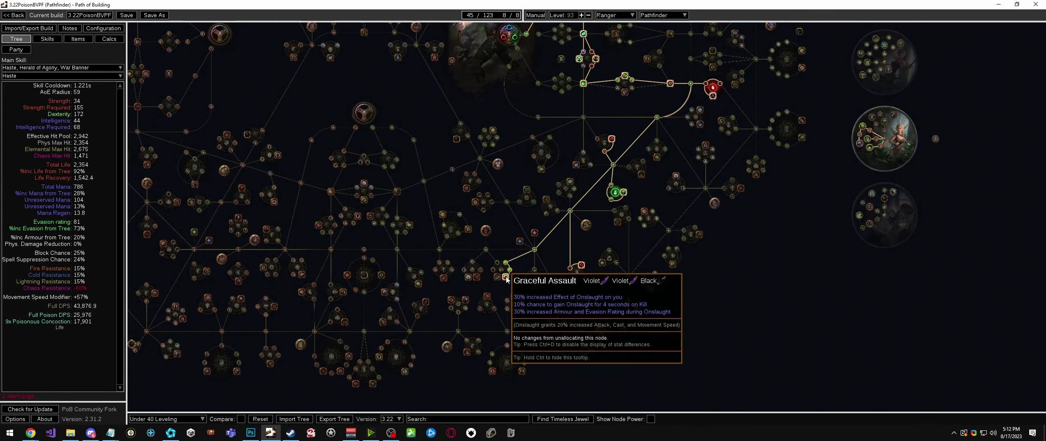
pyautogui.moveTo(543, 284); pyautogui.dragTo(509, 327)
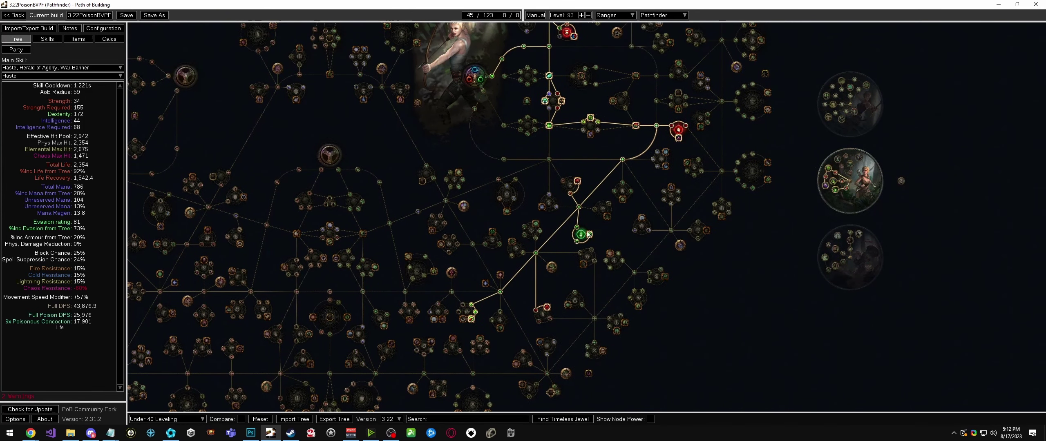
pyautogui.moveTo(578, 232)
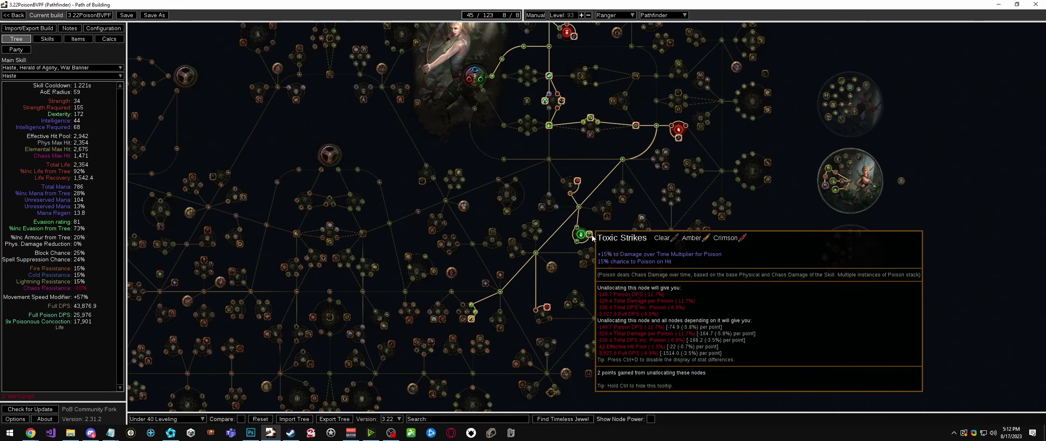
# Step: Check the Pathfinder ascendancy's Nature's Adrenaline and neighbouring allocated nodes, and save the build
pyautogui.moveTo(847, 214); pyautogui.dragTo(537, 345)
pyautogui.scroll(1, 629, 323)
pyautogui.scroll(3, 537, 346)
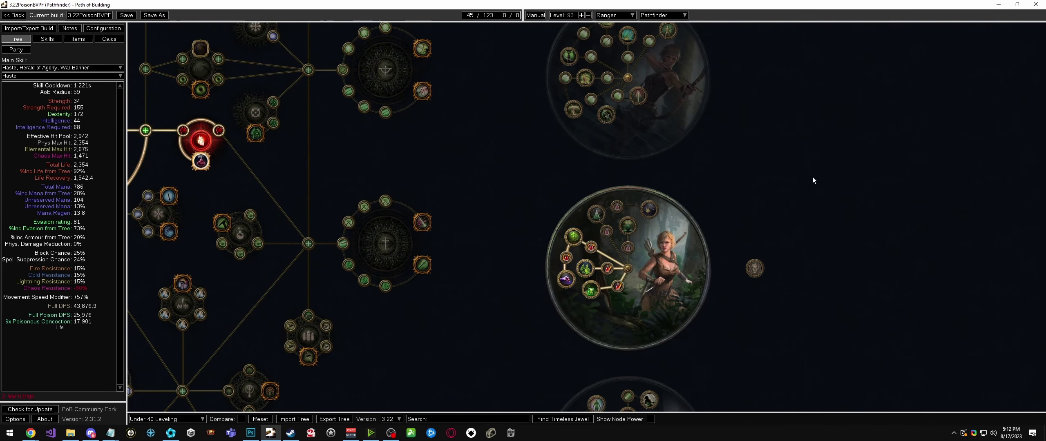
pyautogui.moveTo(583, 243)
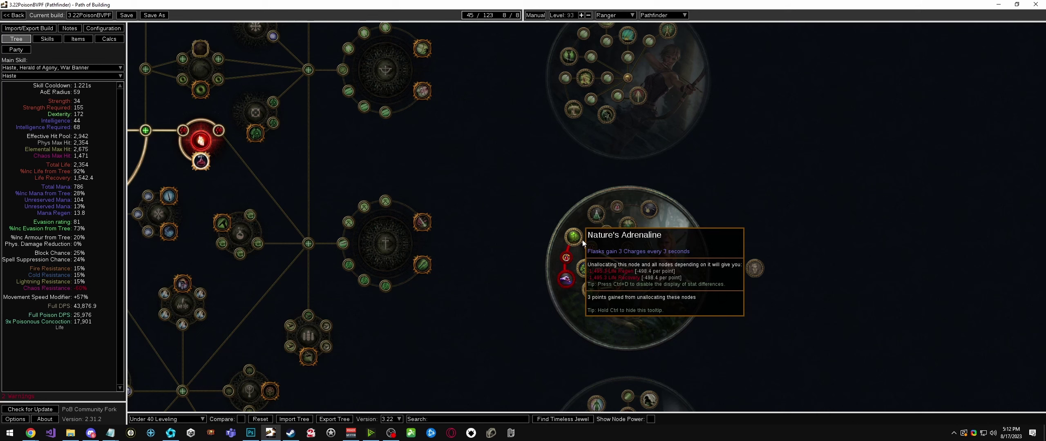
pyautogui.moveTo(592, 271)
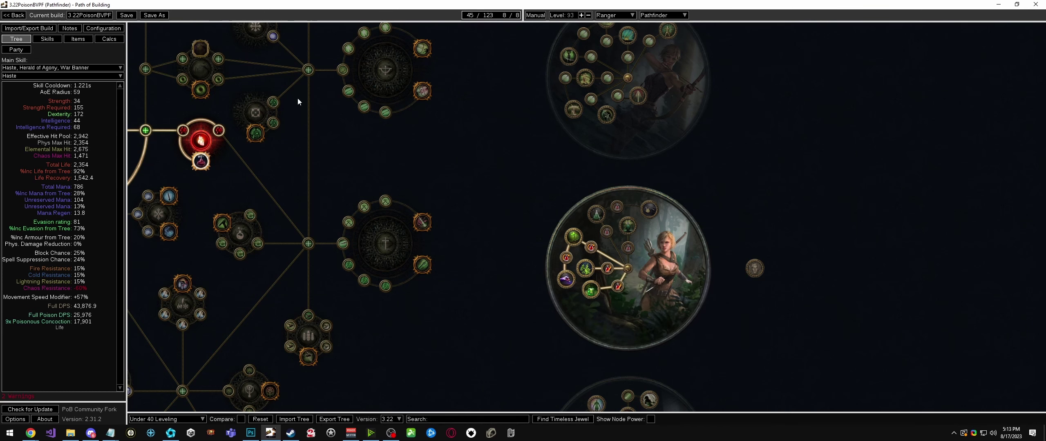
pyautogui.click(126, 15)
pyautogui.moveTo(512, 165); pyautogui.dragTo(548, 162)
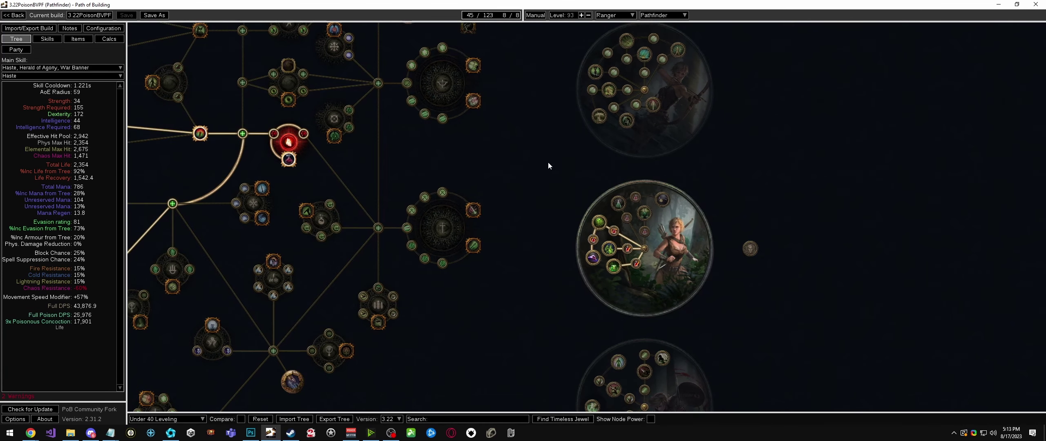
pyautogui.scroll(-1, 548, 162)
pyautogui.scroll(-2, 548, 180)
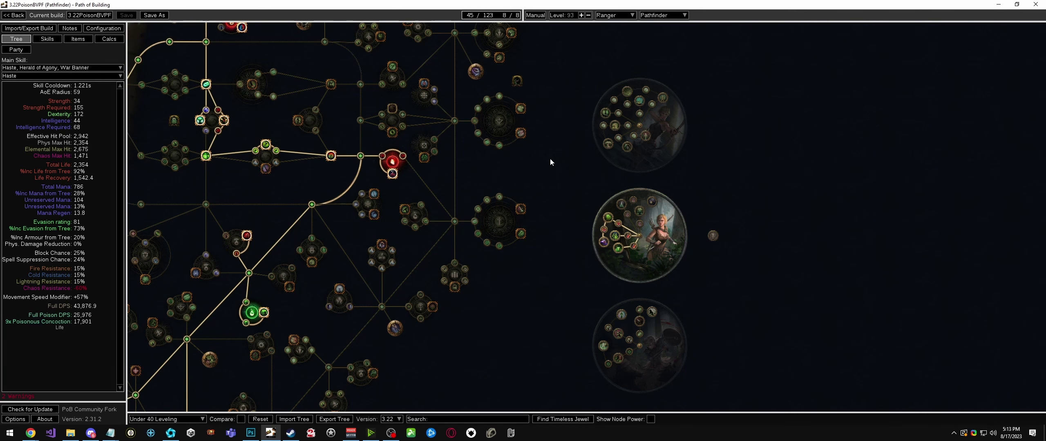
pyautogui.moveTo(551, 159); pyautogui.dragTo(631, 122)
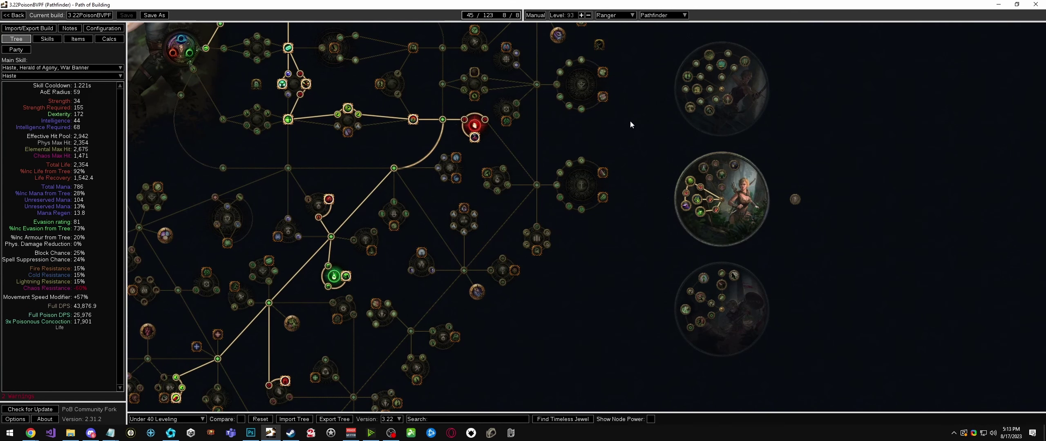
pyautogui.moveTo(618, 133); pyautogui.dragTo(599, 141)
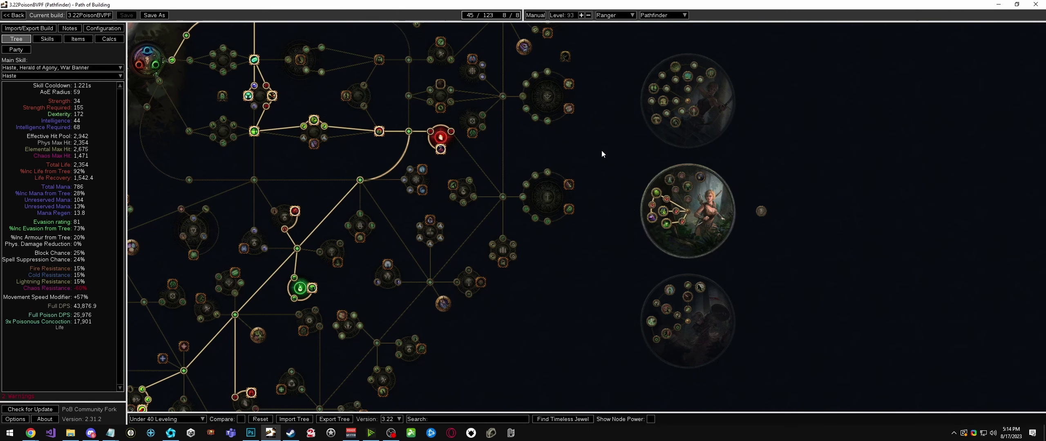
pyautogui.moveTo(590, 154)
pyautogui.mouseDown()
pyautogui.moveTo(618, 124)
pyautogui.moveTo(596, 147)
pyautogui.mouseUp()
pyautogui.moveTo(519, 251); pyautogui.dragTo(537, 241)
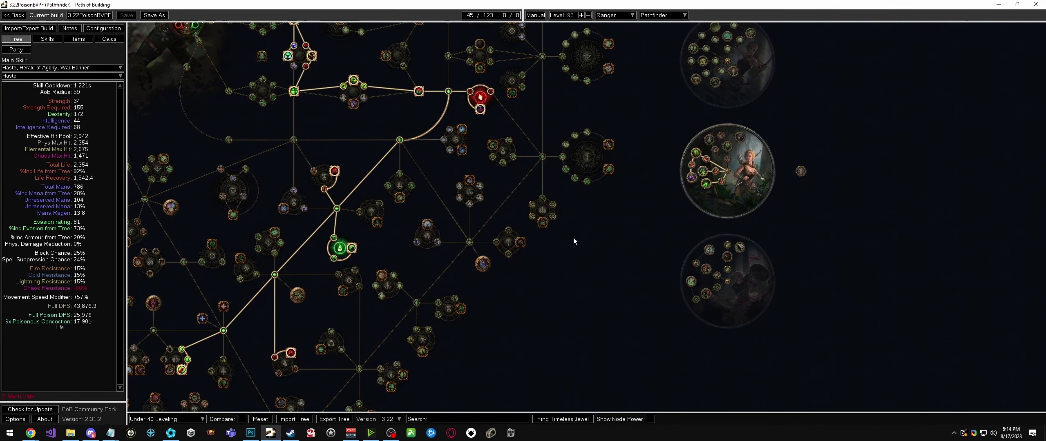